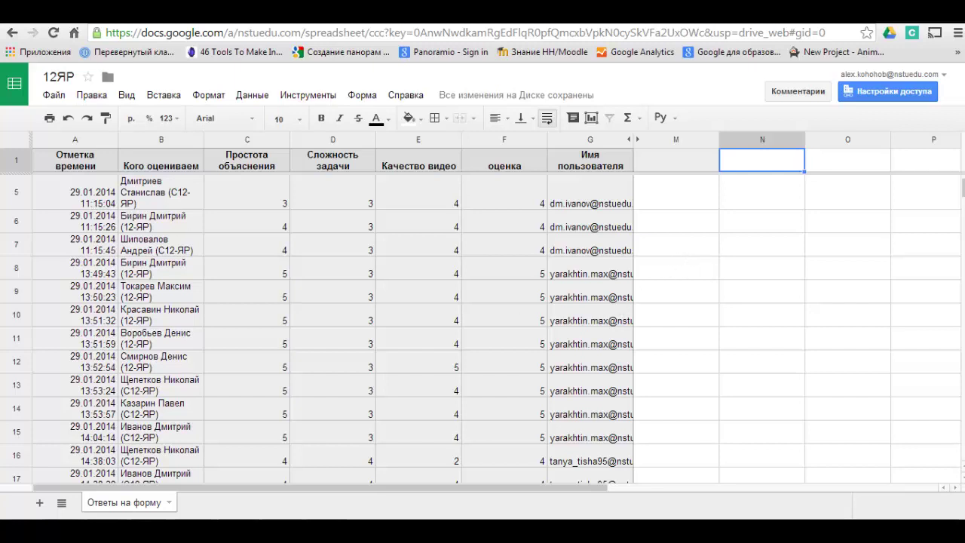
Step: Look through the form responses on the "Ответы на форму" sheet down to the final entries and back to the first ones
{"action": "scroll", "coordinate": [847, 407], "scroll_direction": "down", "scroll_amount": 20}
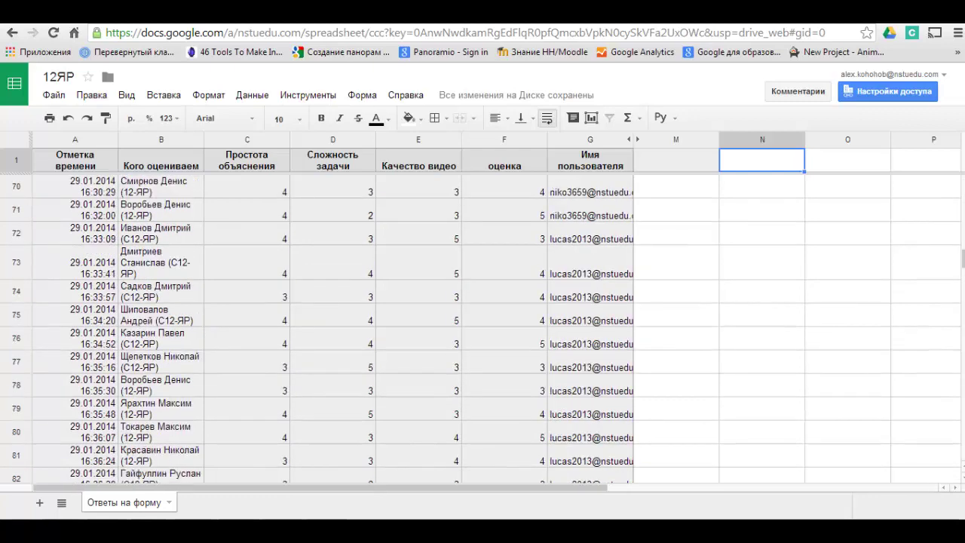
{"action": "scroll", "coordinate": [847, 407], "scroll_direction": "down", "scroll_amount": 20}
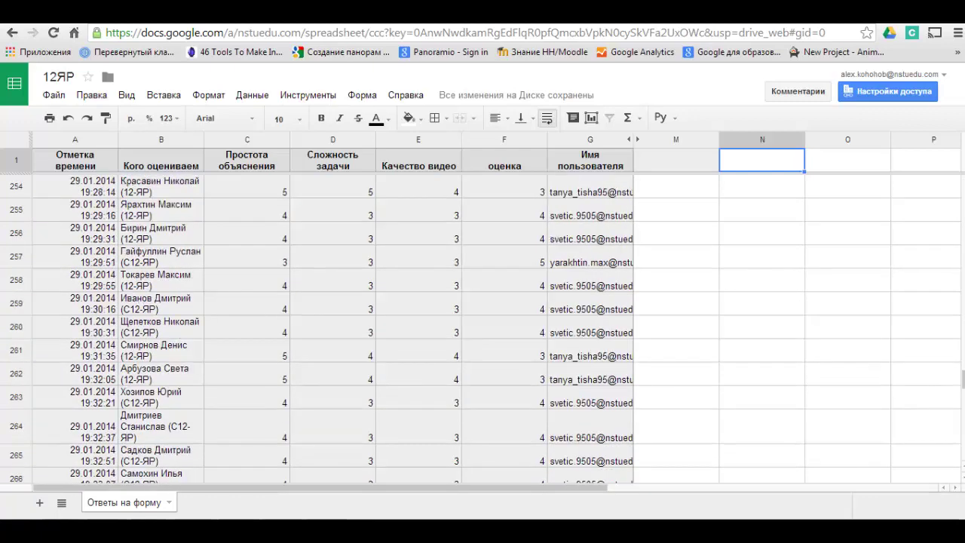
{"action": "scroll", "coordinate": [482, 324], "scroll_direction": "down", "scroll_amount": 20}
{"action": "scroll", "coordinate": [95, 356], "scroll_direction": "up", "scroll_amount": 10}
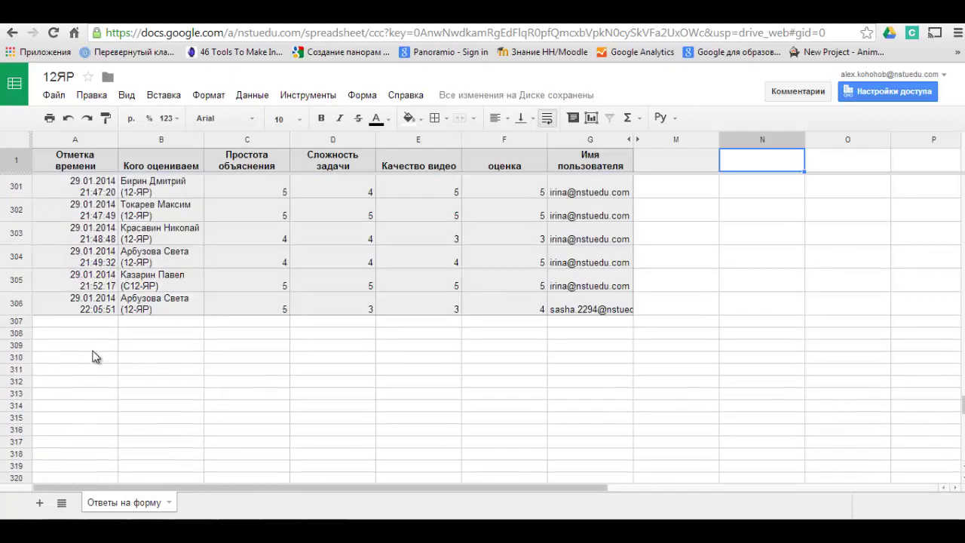
{"action": "scroll", "coordinate": [95, 357], "scroll_direction": "up", "scroll_amount": 1}
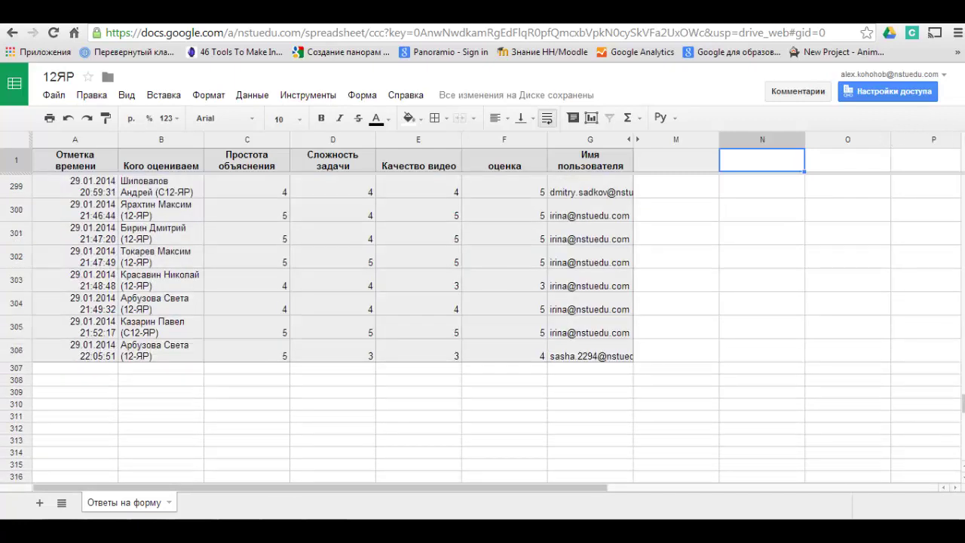
{"action": "scroll", "coordinate": [483, 324], "scroll_direction": "up", "scroll_amount": 20}
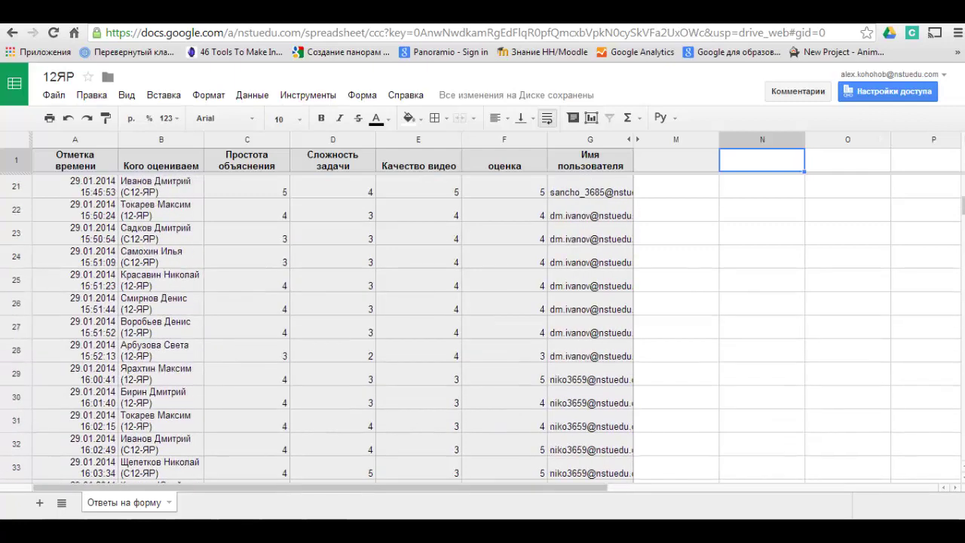
{"action": "scroll", "coordinate": [963, 186], "scroll_direction": "up", "scroll_amount": 3}
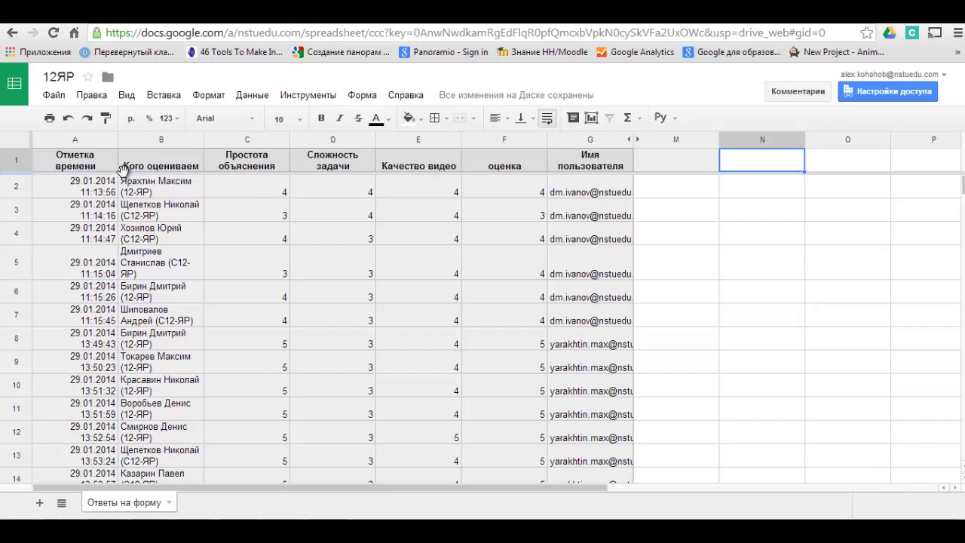
Step: Add a new sheet, then copy the whole "Кого оцениваем" column from the "Ответы на форму" sheet
{"action": "left_click", "coordinate": [39, 505]}
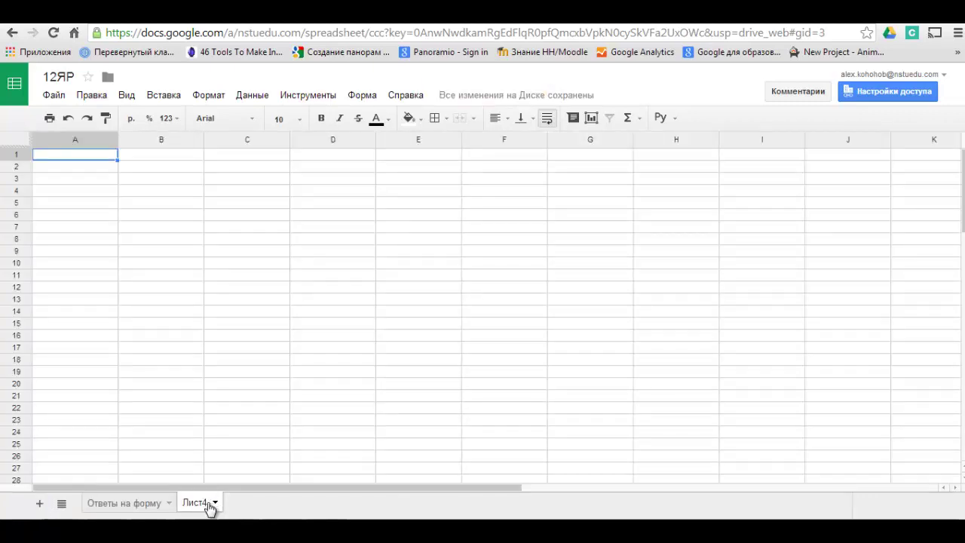
{"action": "left_click", "coordinate": [153, 508]}
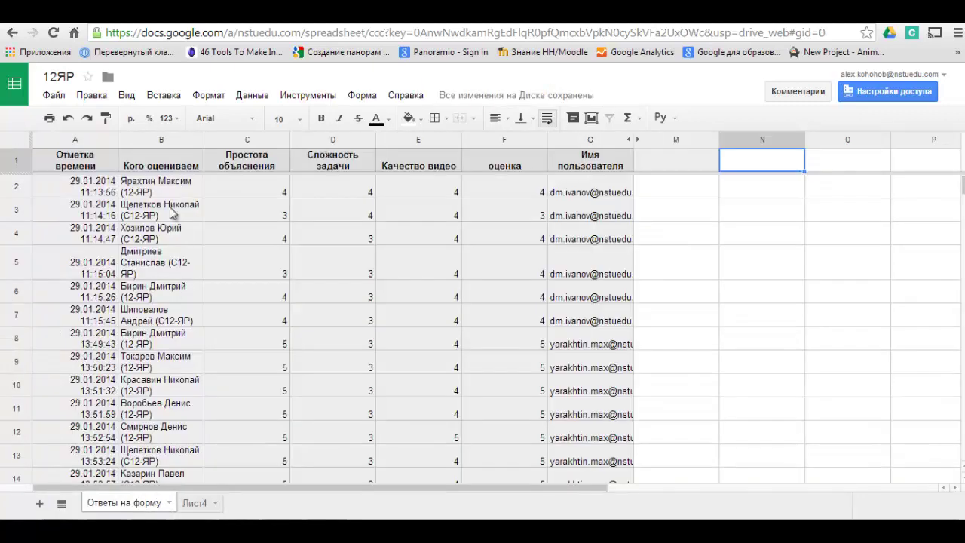
{"action": "left_click", "coordinate": [153, 166]}
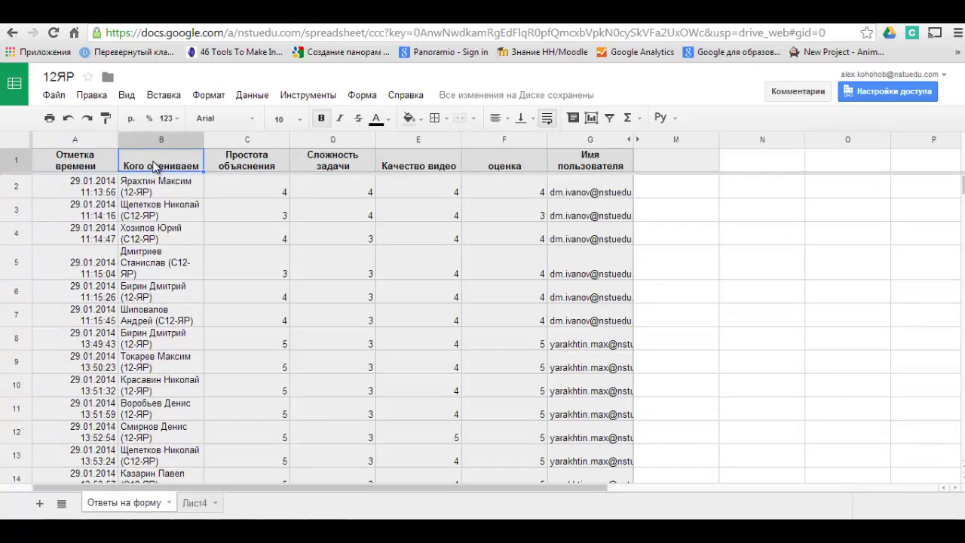
{"action": "left_click", "coordinate": [143, 139]}
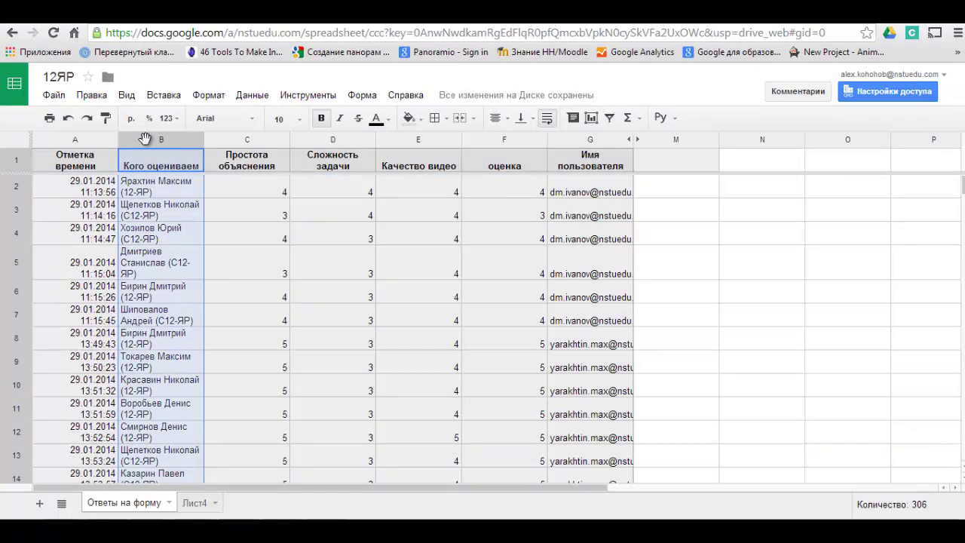
{"action": "right_click", "coordinate": [140, 139]}
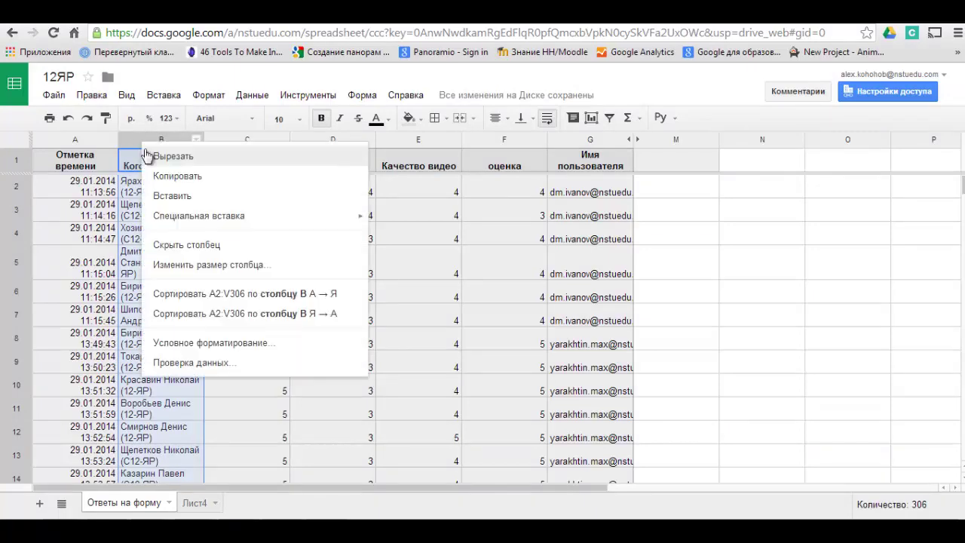
{"action": "left_click", "coordinate": [180, 176]}
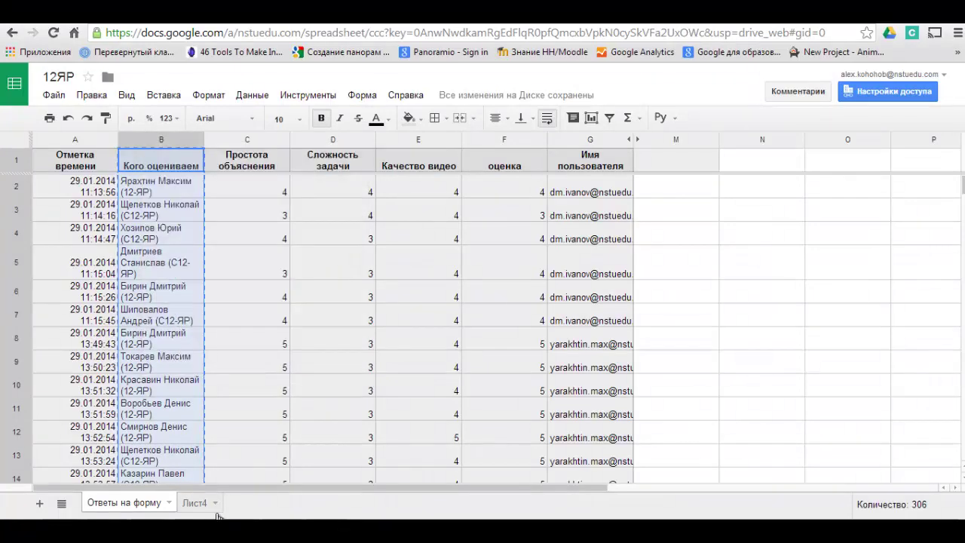
Step: Paste the copied column into column A of Лист4 and widen it so each entry fits on one line
{"action": "left_click", "coordinate": [196, 502]}
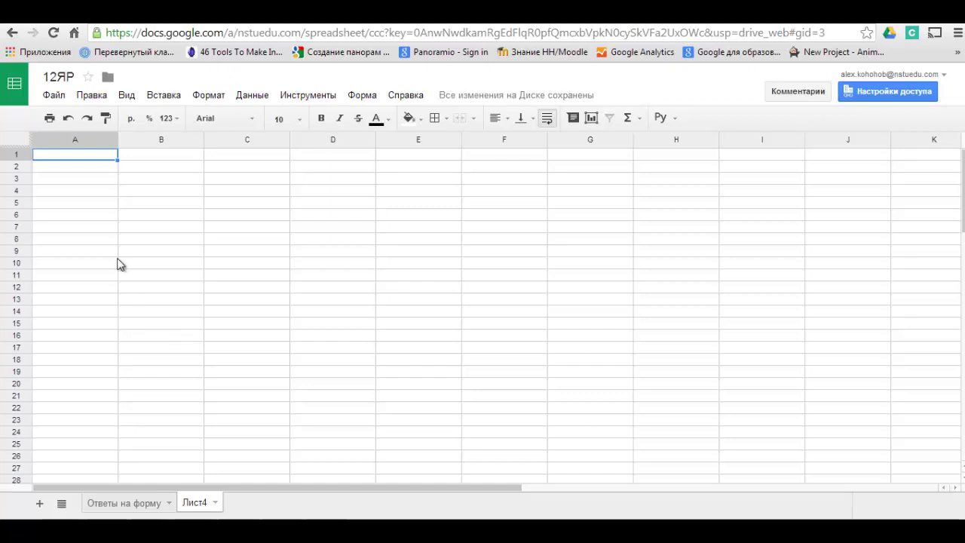
{"action": "right_click", "coordinate": [85, 140]}
{"action": "left_click", "coordinate": [119, 194]}
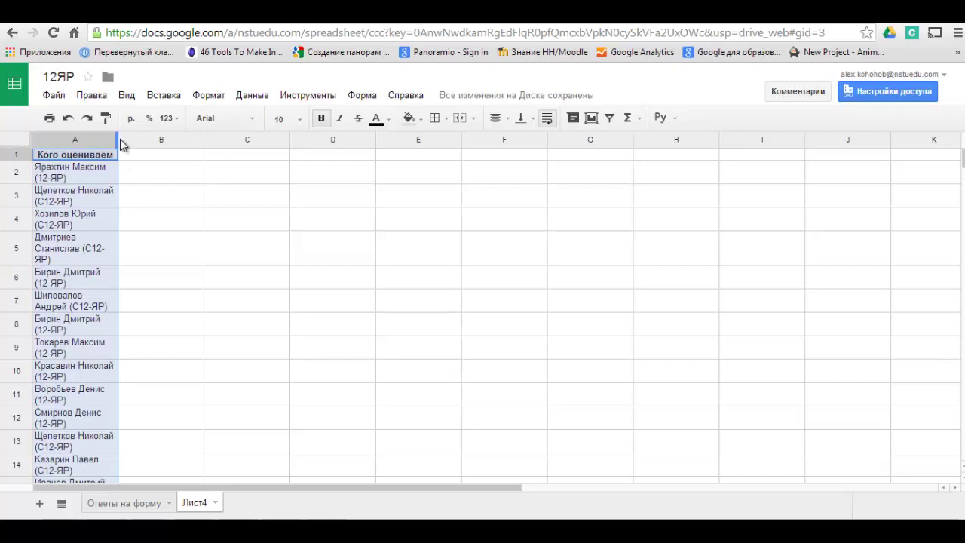
{"action": "left_click_drag", "start_coordinate": [115, 138], "coordinate": [175, 143]}
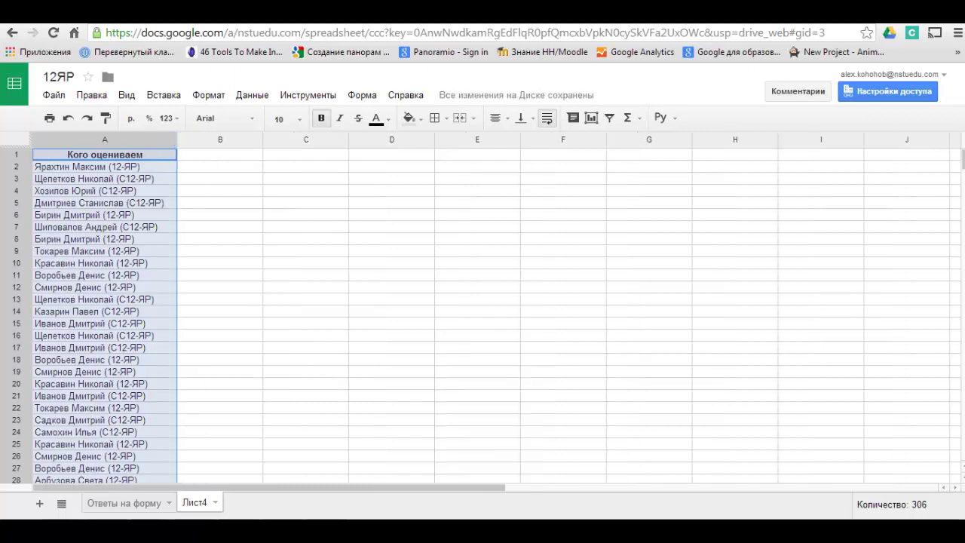
Step: Copy the whole "Имя пользователя" column from the "Ответы на форму" sheet
{"action": "left_click", "coordinate": [154, 504]}
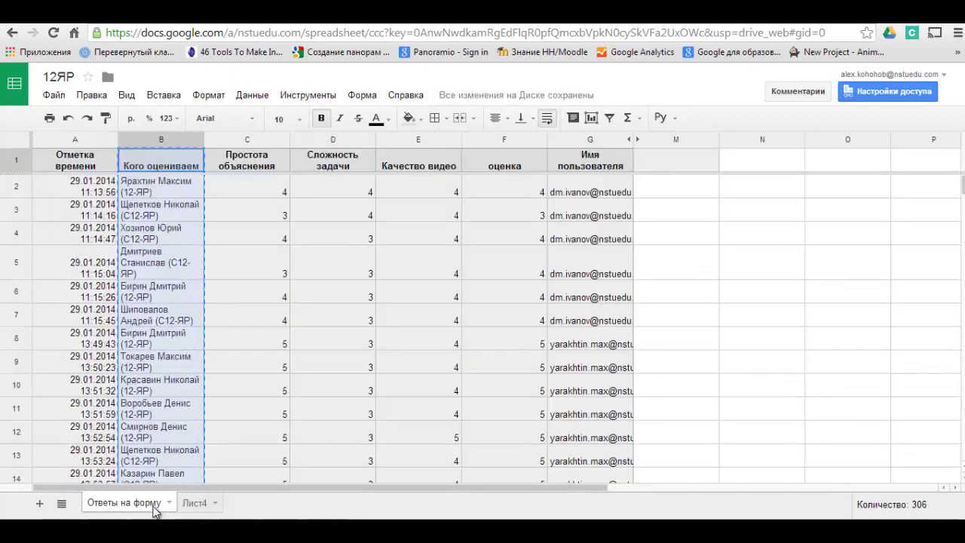
{"action": "left_click", "coordinate": [572, 166]}
{"action": "left_click", "coordinate": [573, 142]}
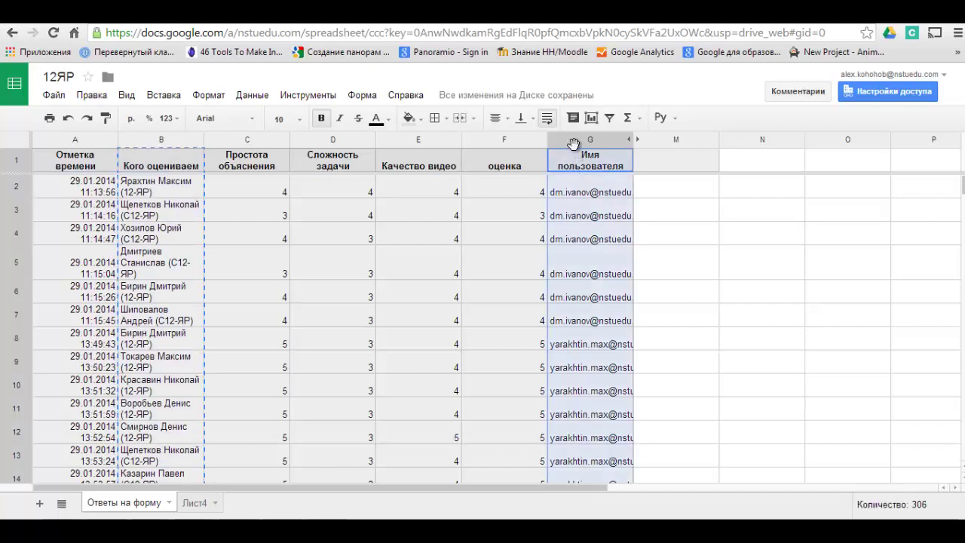
{"action": "right_click", "coordinate": [573, 142]}
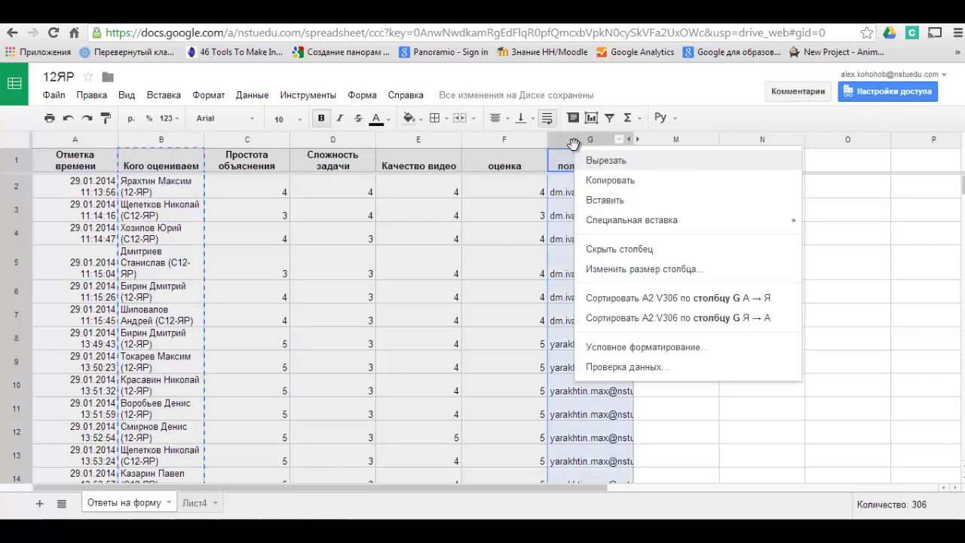
{"action": "left_click", "coordinate": [595, 181]}
Step: Paste the copied column into column B of Лист4 and widen it so the full addresses fit
{"action": "left_click", "coordinate": [195, 503]}
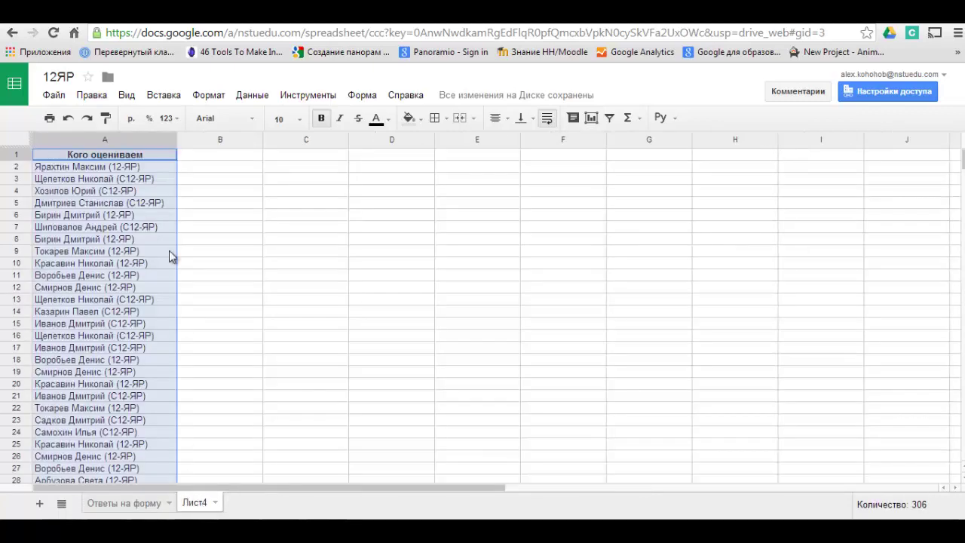
{"action": "left_click", "coordinate": [210, 141]}
{"action": "right_click", "coordinate": [208, 142]}
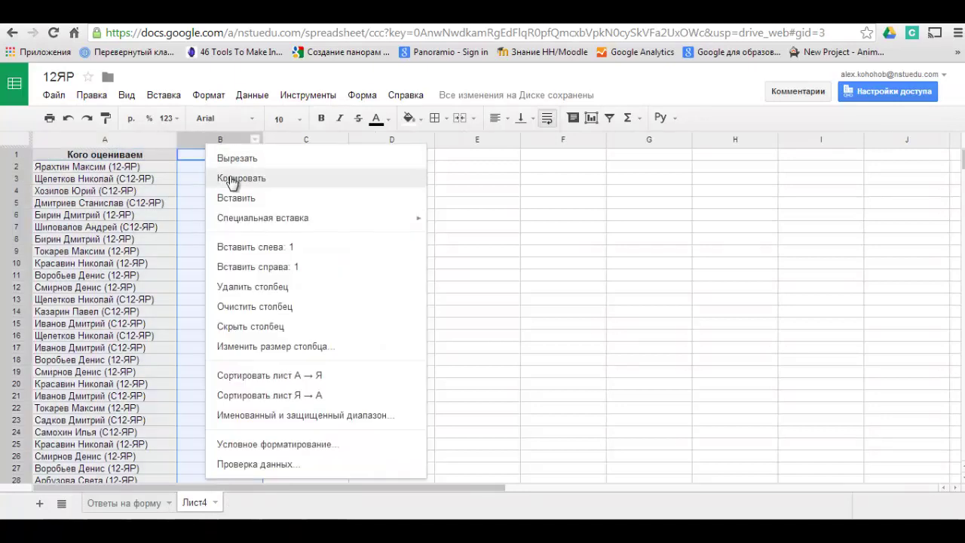
{"action": "left_click", "coordinate": [245, 199]}
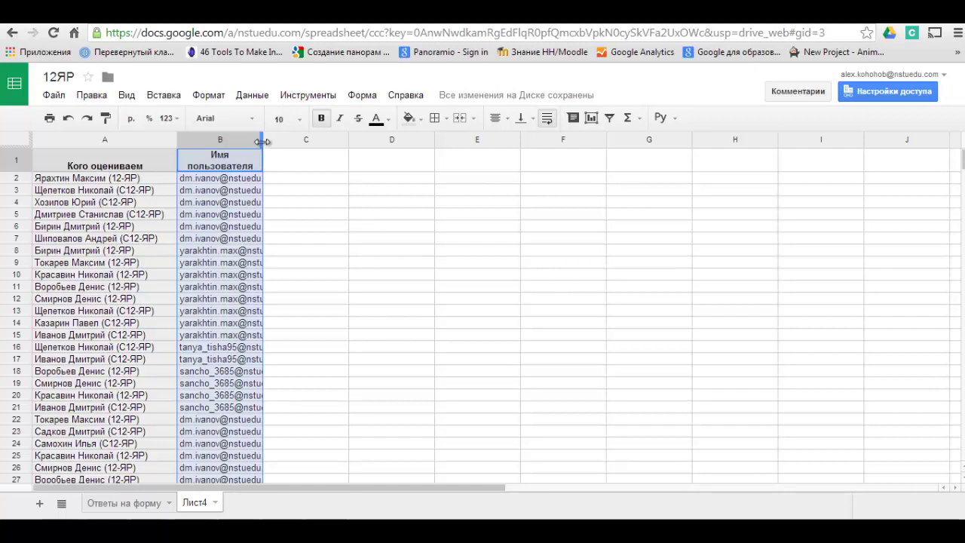
{"action": "left_click_drag", "start_coordinate": [263, 141], "coordinate": [305, 142]}
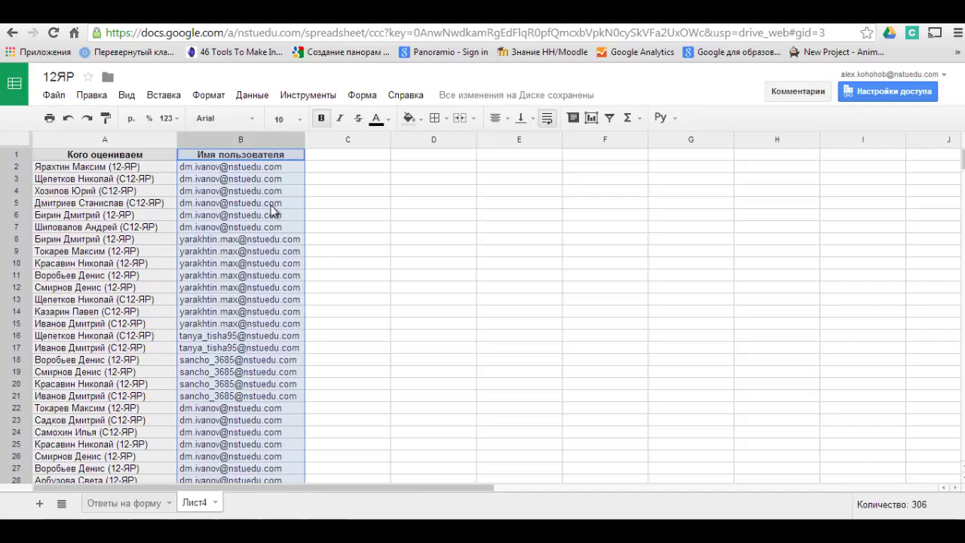
Step: Review the entry count and the rows of the "Ответы на форму" sheet, and return to Лист4
{"action": "left_click", "coordinate": [129, 502]}
{"action": "scroll", "coordinate": [306, 283], "scroll_direction": "down", "scroll_amount": 6}
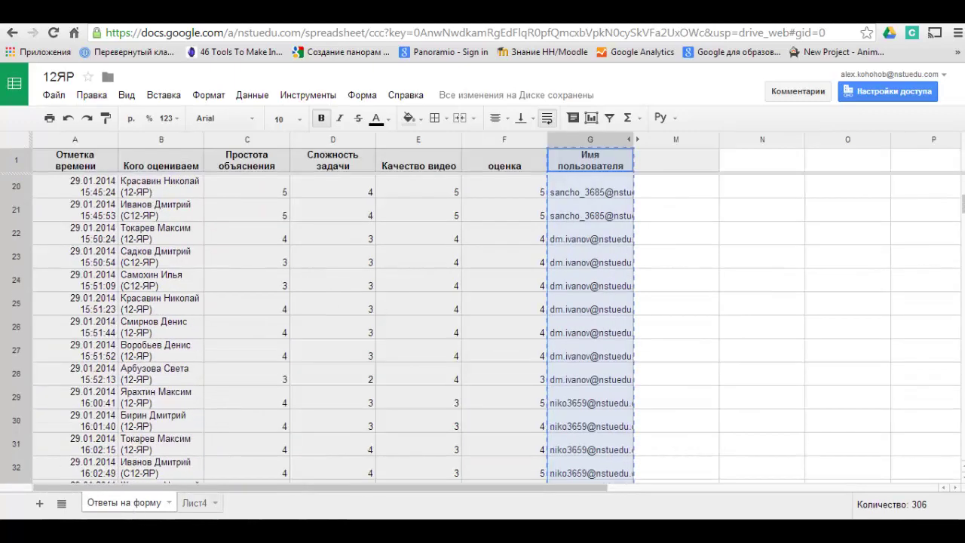
{"action": "left_click_drag", "start_coordinate": [929, 505], "coordinate": [877, 505]}
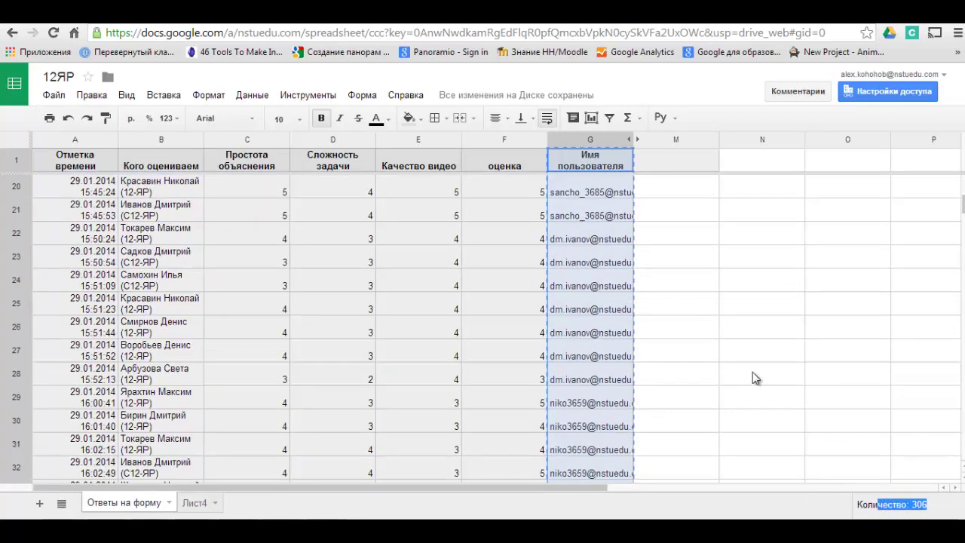
{"action": "left_click", "coordinate": [693, 335]}
{"action": "scroll", "coordinate": [664, 259], "scroll_direction": "down", "scroll_amount": 6}
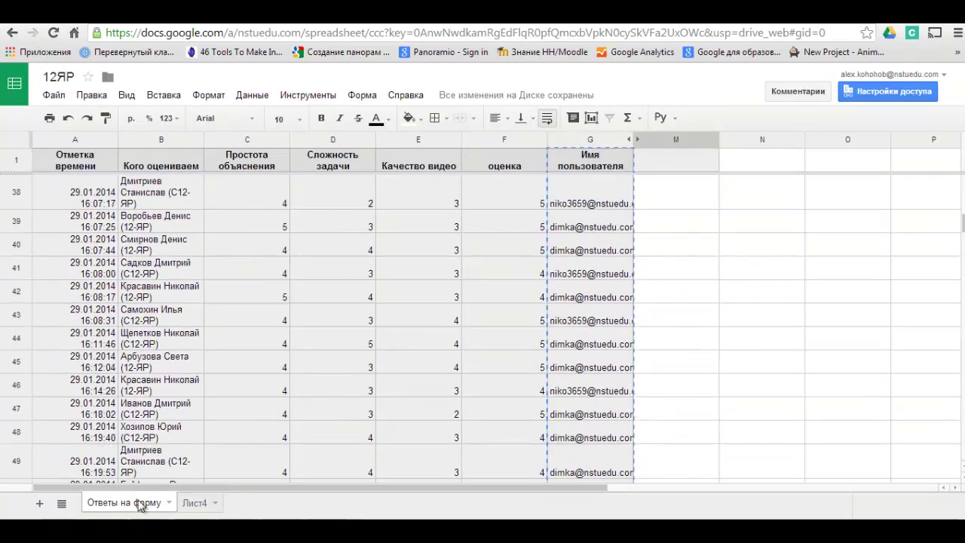
{"action": "left_click", "coordinate": [195, 503]}
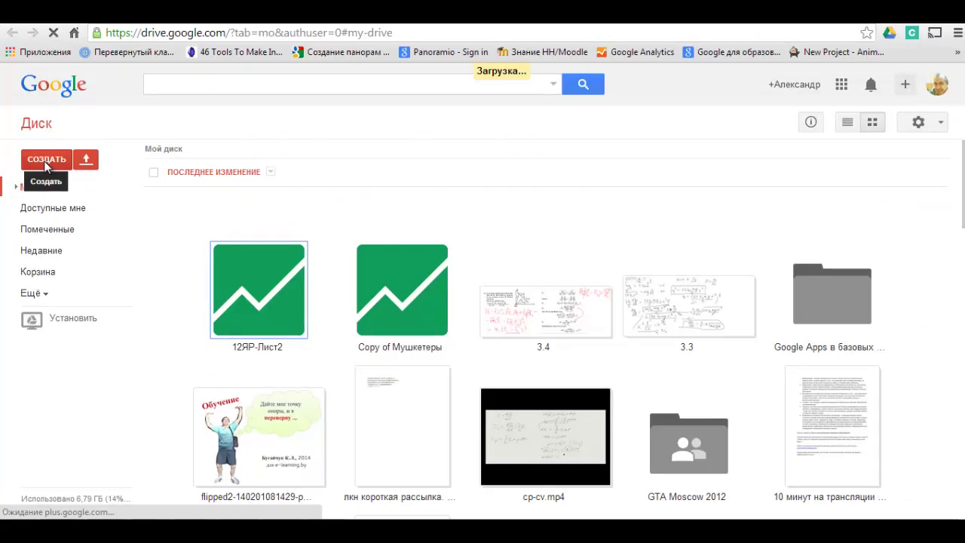
Step: Switch to Google Drive and create a new Fusion Table ("Сводная таблица")
{"action": "left_click", "coordinate": [45, 162]}
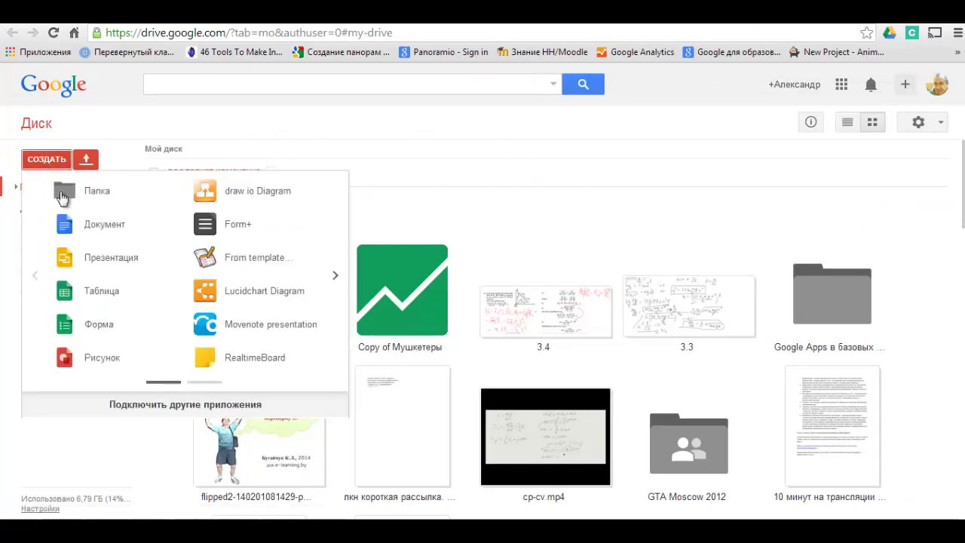
{"action": "left_click", "coordinate": [332, 280]}
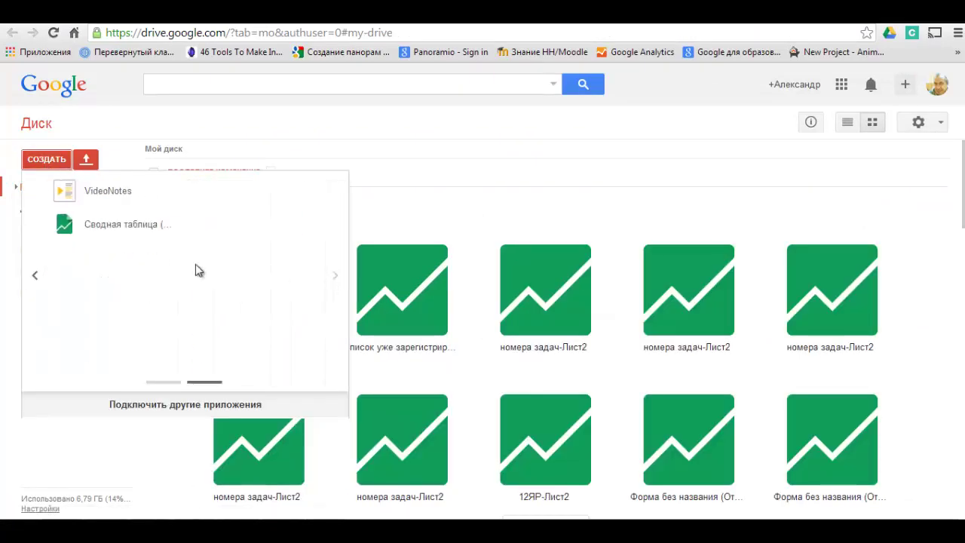
{"action": "left_click", "coordinate": [123, 229]}
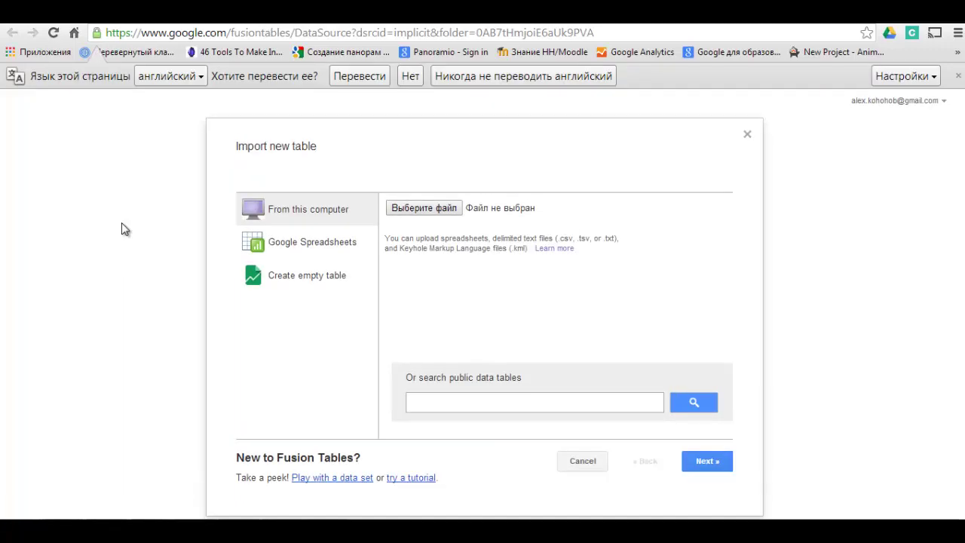
Step: Choose Google Spreadsheets as the import source and select the 12ЯР spreadsheet
{"action": "left_click", "coordinate": [257, 242]}
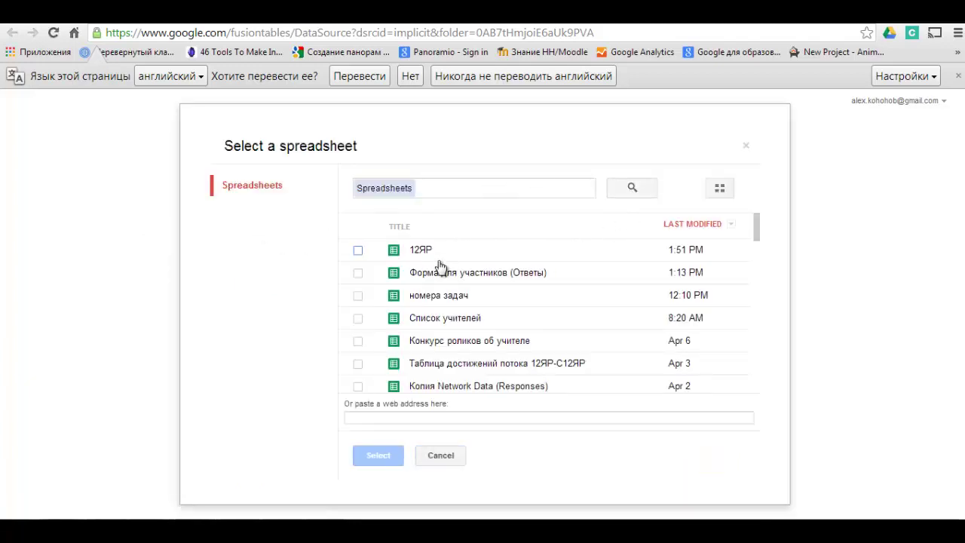
{"action": "left_click", "coordinate": [418, 251]}
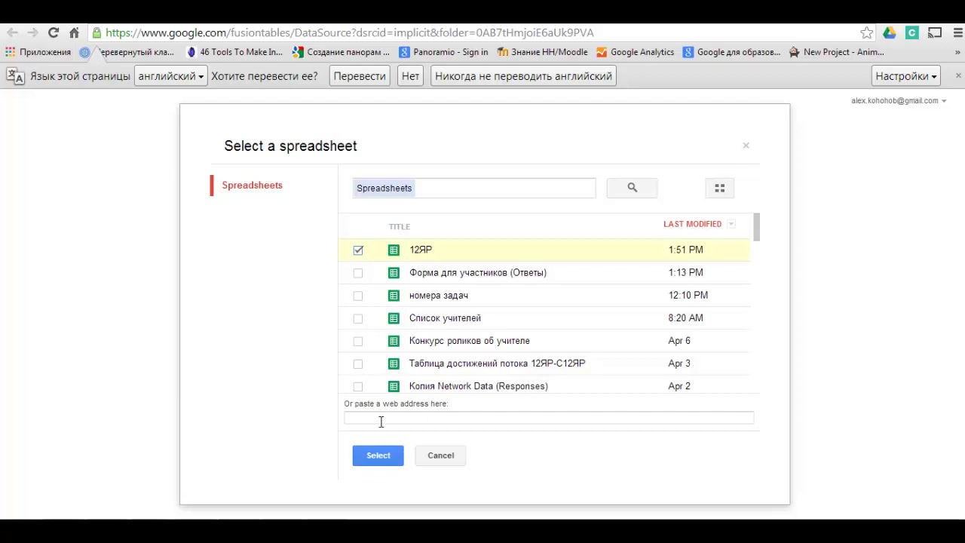
{"action": "left_click", "coordinate": [378, 456]}
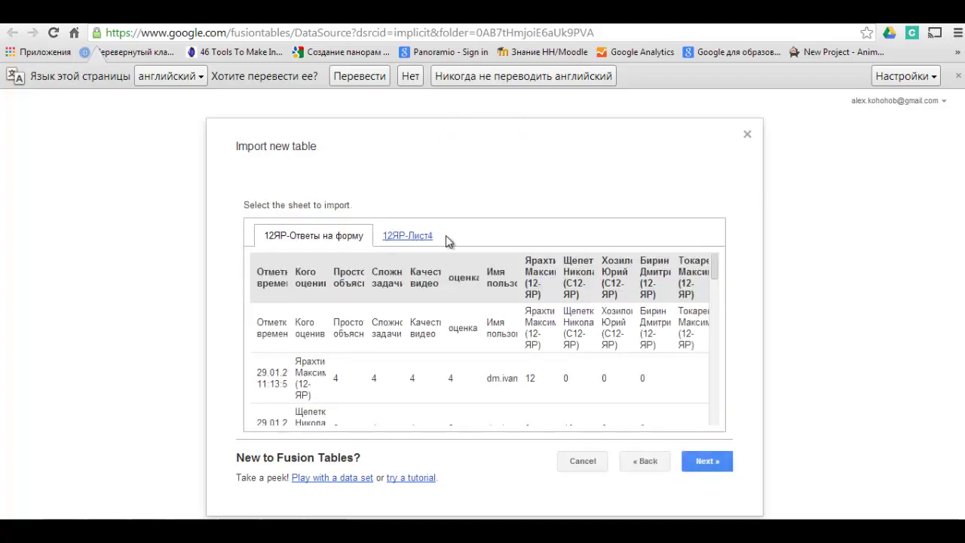
Step: Import the 12ЯР-Лист4 sheet as a new table, keeping the default column header row, table name and export settings
{"action": "left_click", "coordinate": [421, 240]}
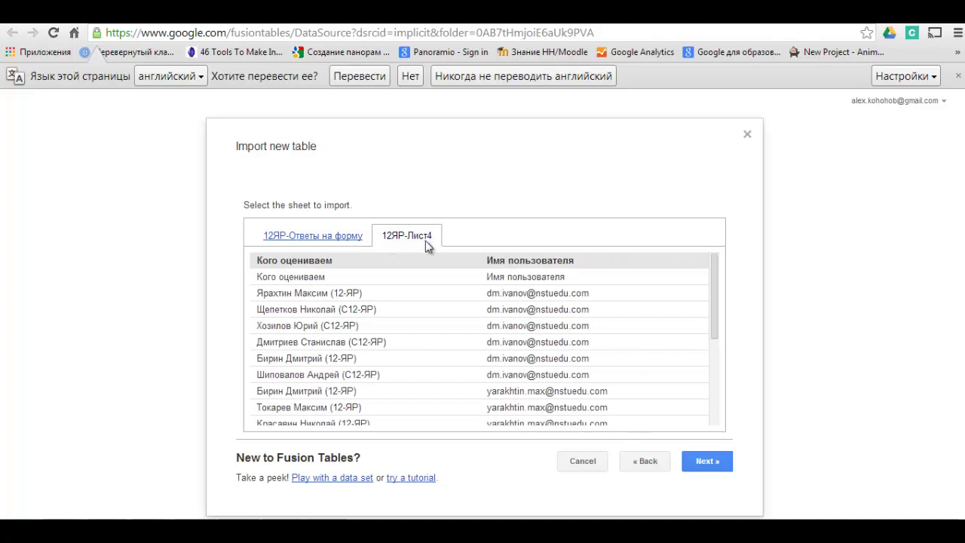
{"action": "left_click", "coordinate": [713, 462]}
{"action": "left_click", "coordinate": [712, 464]}
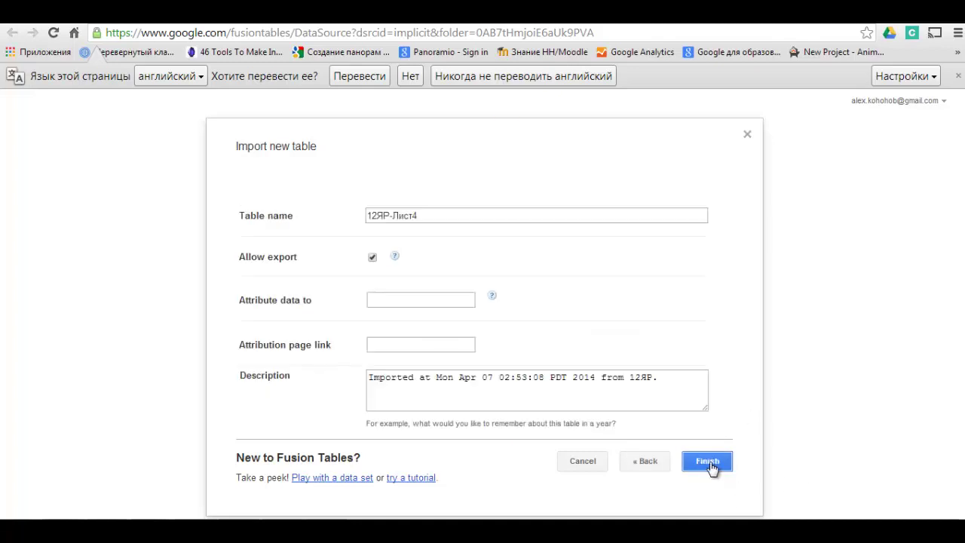
{"action": "left_click", "coordinate": [711, 463]}
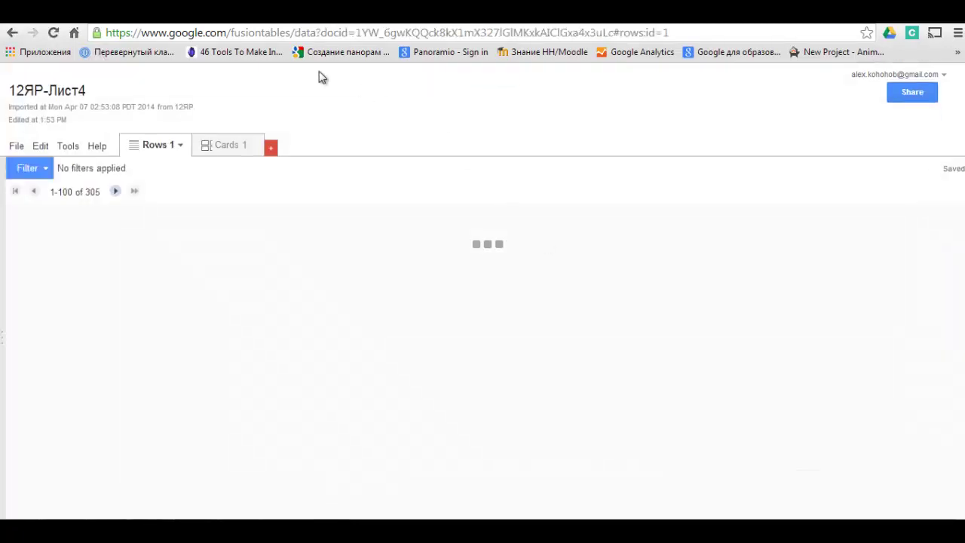
Step: Add a network graph chart linking "Кого оцениваем" with "Имя пользователя" and color its nodes by columns
{"action": "left_click", "coordinate": [272, 150]}
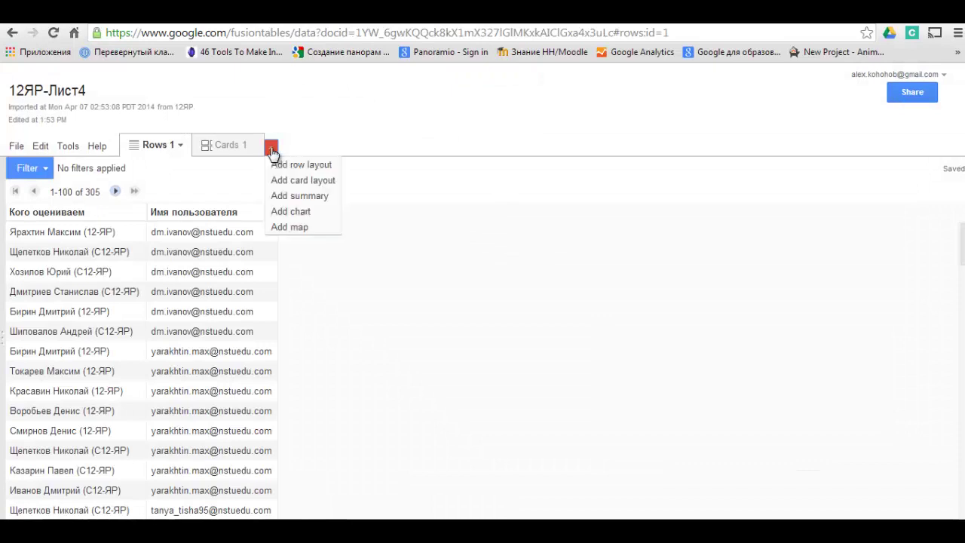
{"action": "left_click", "coordinate": [290, 213]}
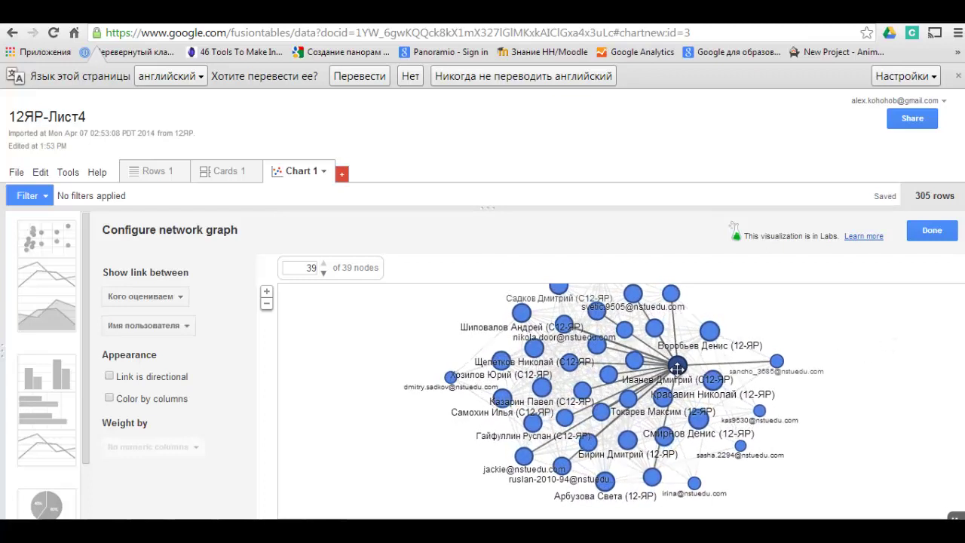
{"action": "left_click", "coordinate": [130, 399]}
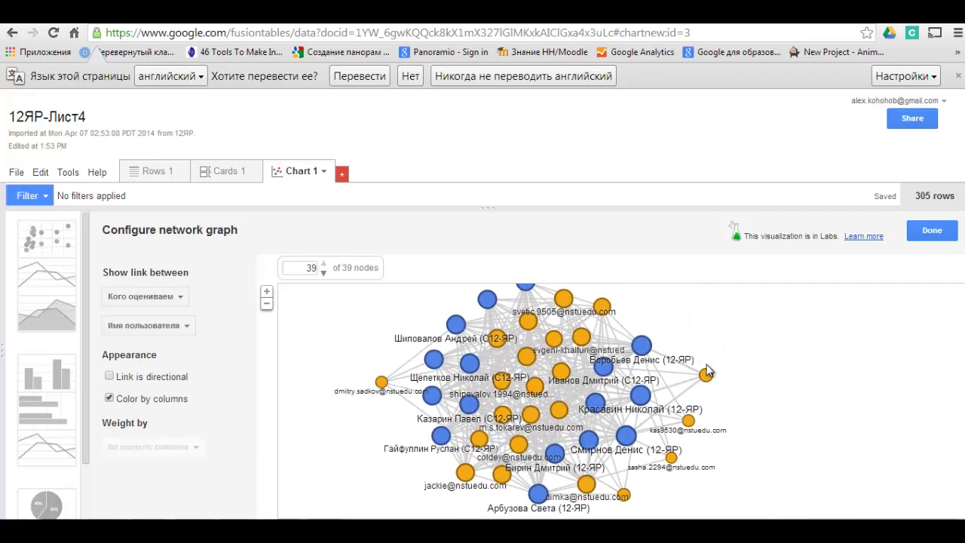
Step: Pull outer nodes of the network graph away from the cluster to examine their links
{"action": "left_click_drag", "start_coordinate": [708, 377], "coordinate": [866, 361]}
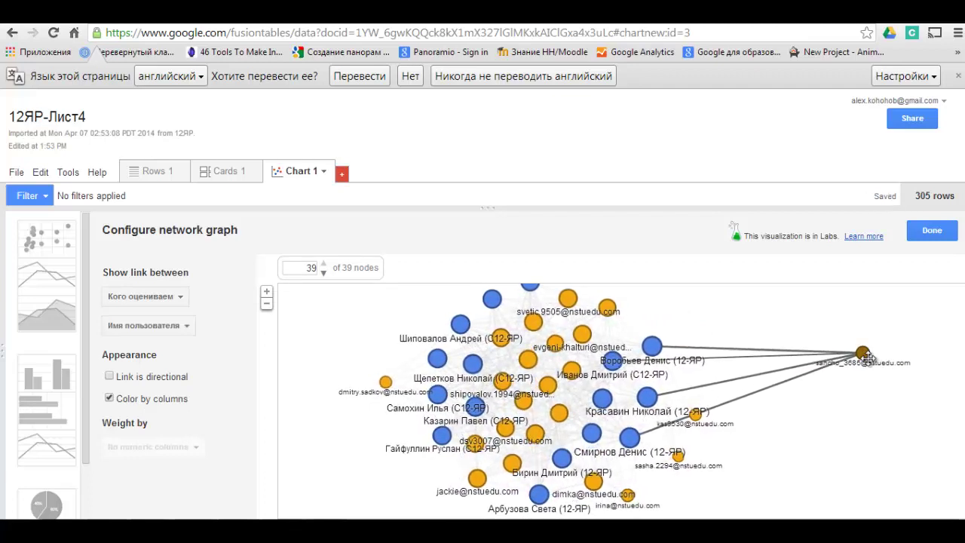
{"action": "left_click_drag", "start_coordinate": [663, 351], "coordinate": [795, 335]}
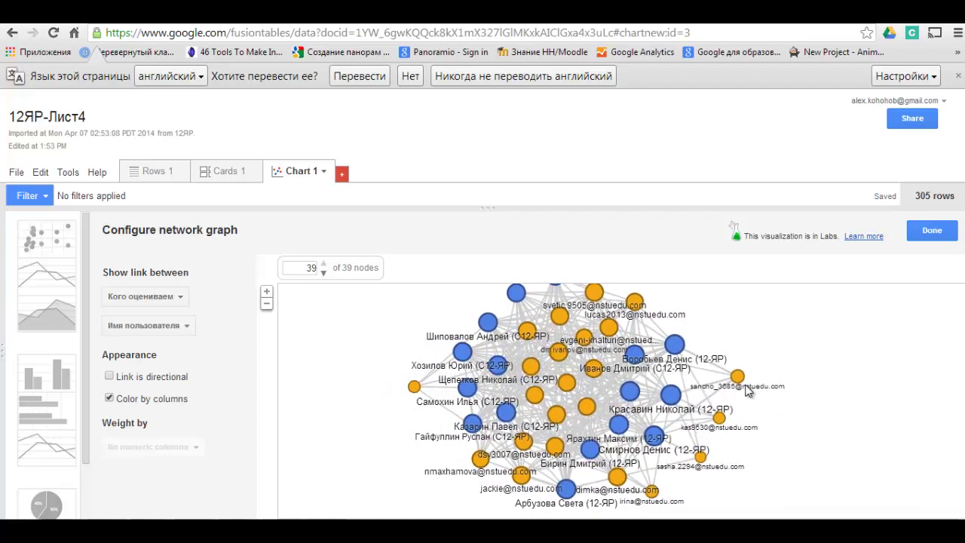
{"action": "left_click", "coordinate": [668, 400]}
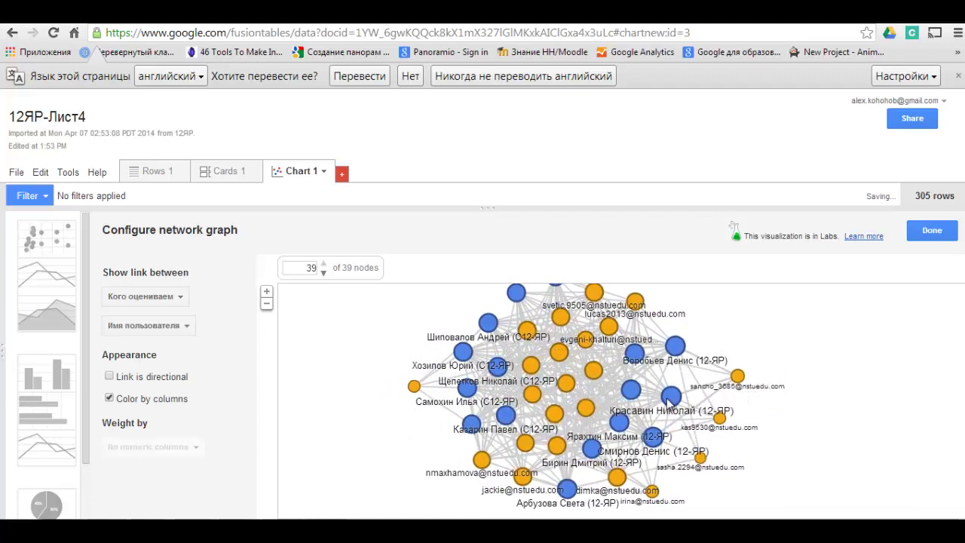
Step: Review the chart's publishing options, including table visibility, the share link and the embed code, without changing them
{"action": "left_click", "coordinate": [68, 171]}
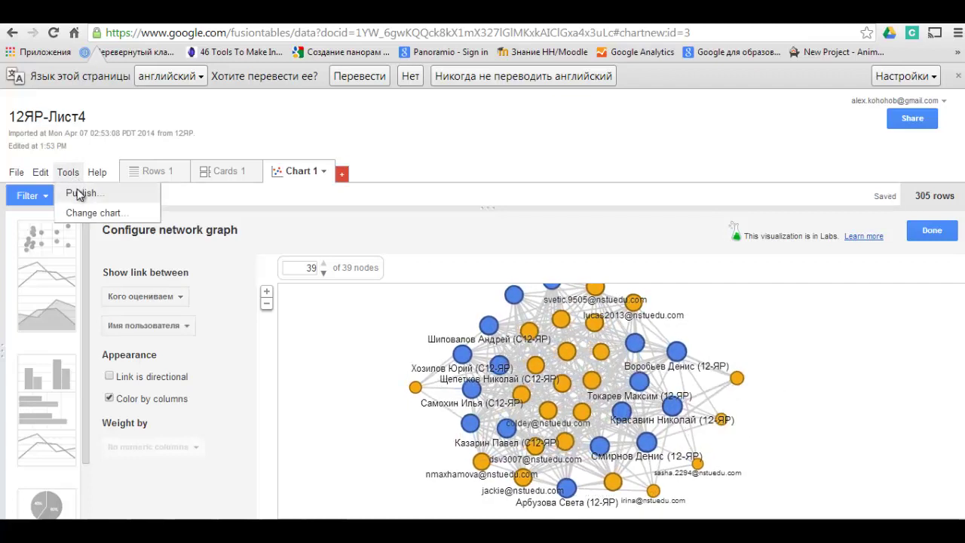
{"action": "left_click", "coordinate": [79, 193]}
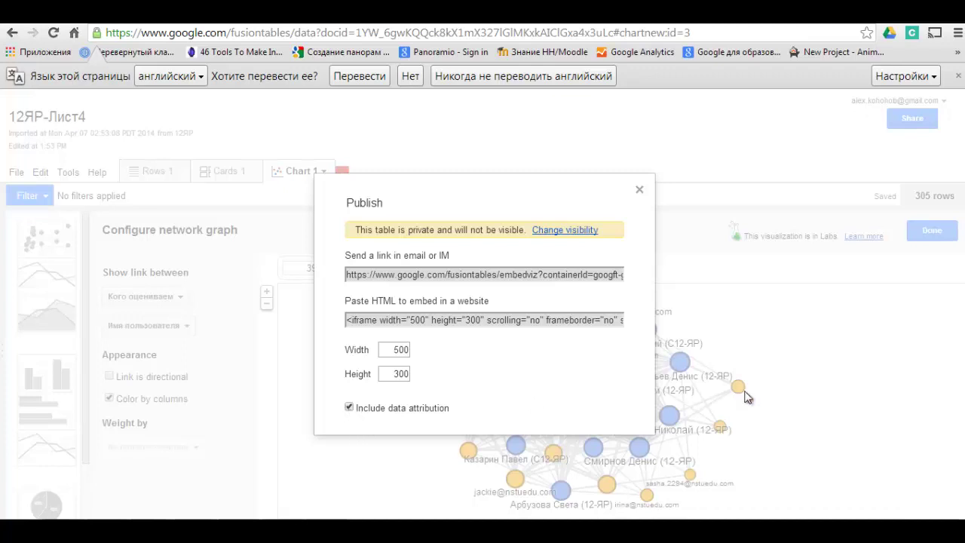
{"action": "left_click", "coordinate": [639, 190]}
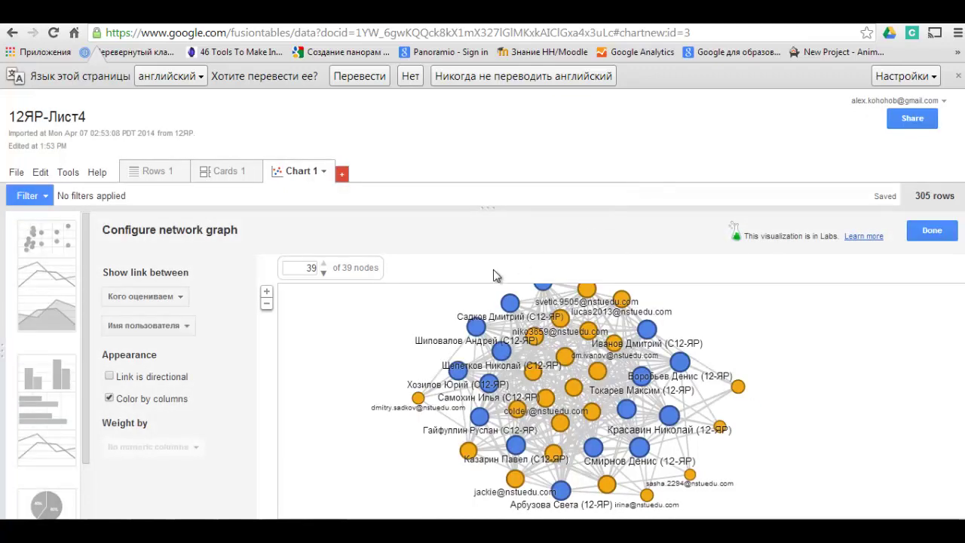
Step: Make the graph's links directional and pull several username nodes outward to inspect their connections
{"action": "left_click", "coordinate": [109, 376]}
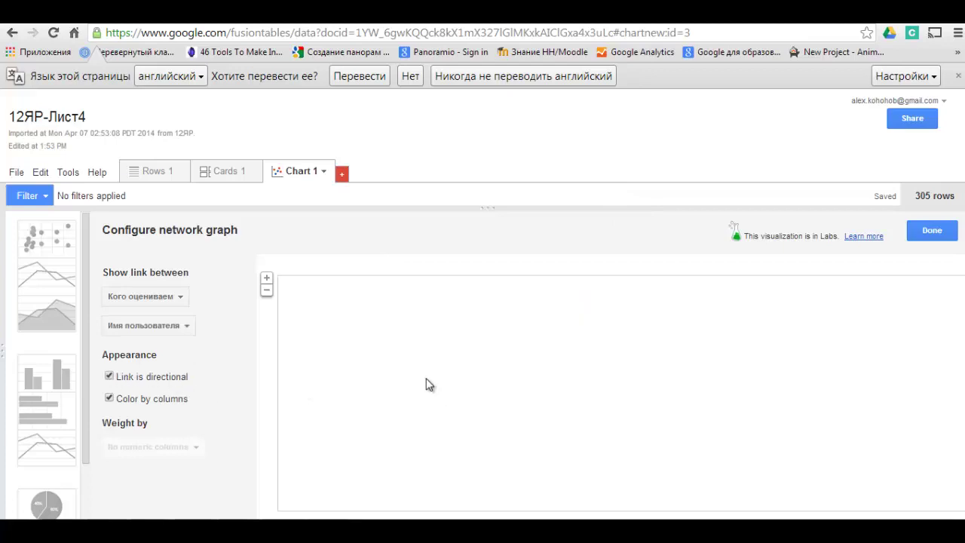
{"action": "left_click_drag", "start_coordinate": [415, 399], "coordinate": [332, 324]}
{"action": "left_click_drag", "start_coordinate": [458, 340], "coordinate": [402, 313]}
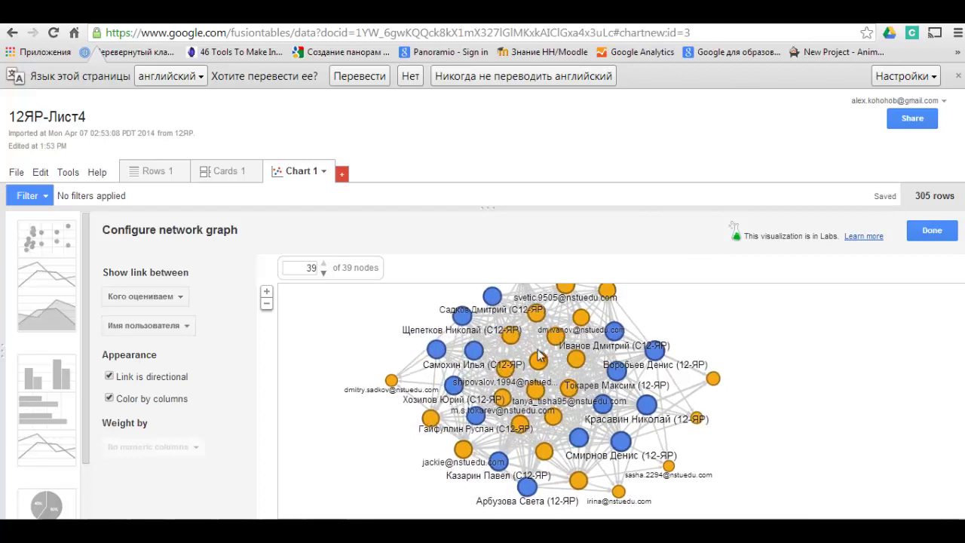
{"action": "left_click_drag", "start_coordinate": [560, 343], "coordinate": [821, 346]}
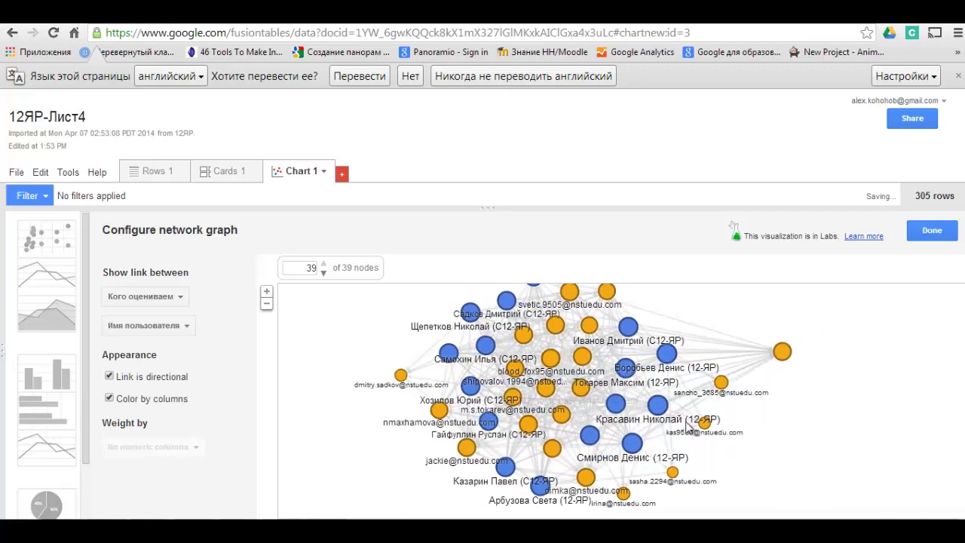
{"action": "left_click_drag", "start_coordinate": [762, 449], "coordinate": [871, 424]}
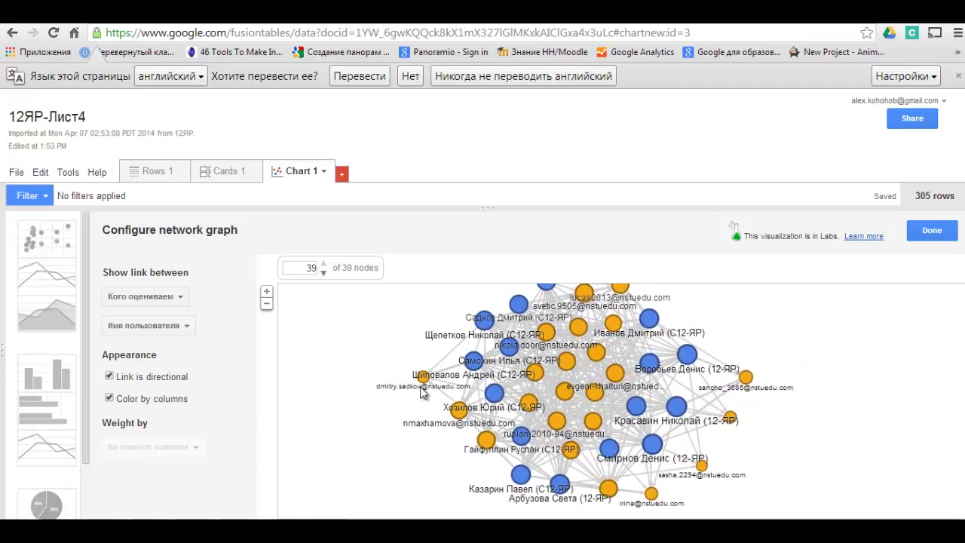
{"action": "left_click_drag", "start_coordinate": [357, 406], "coordinate": [343, 386]}
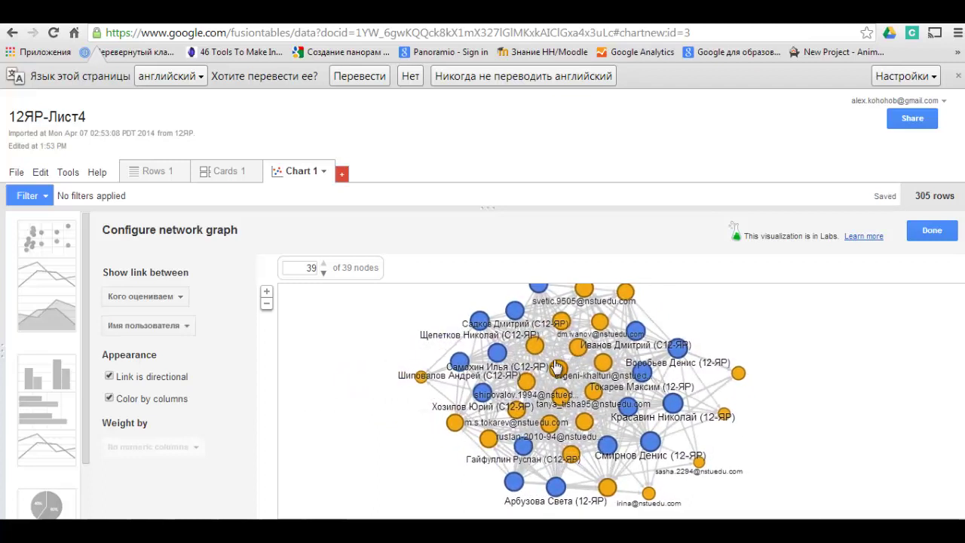
Step: Examine the directional links of individual rated-person nodes, pulling some of them away from the cluster
{"action": "left_click", "coordinate": [480, 321]}
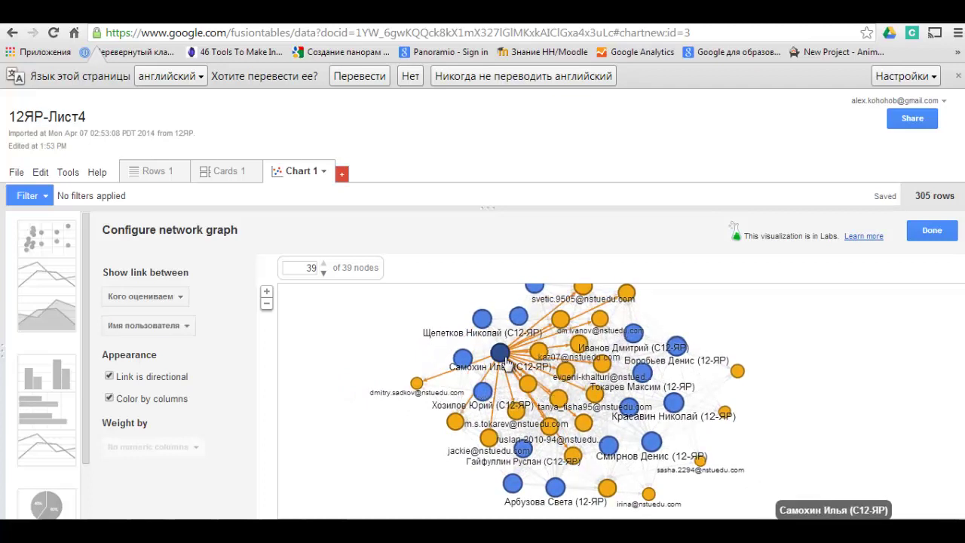
{"action": "left_click", "coordinate": [520, 322]}
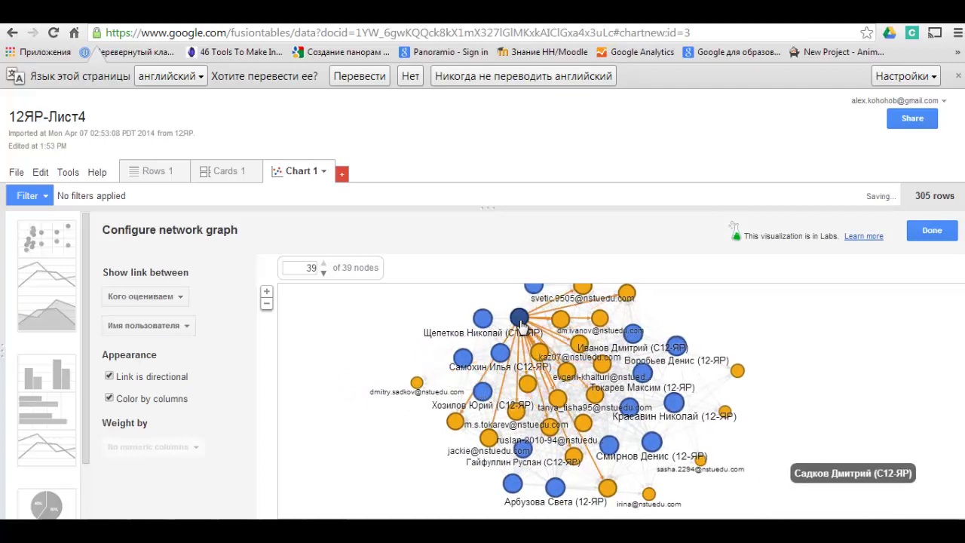
{"action": "left_click", "coordinate": [481, 319]}
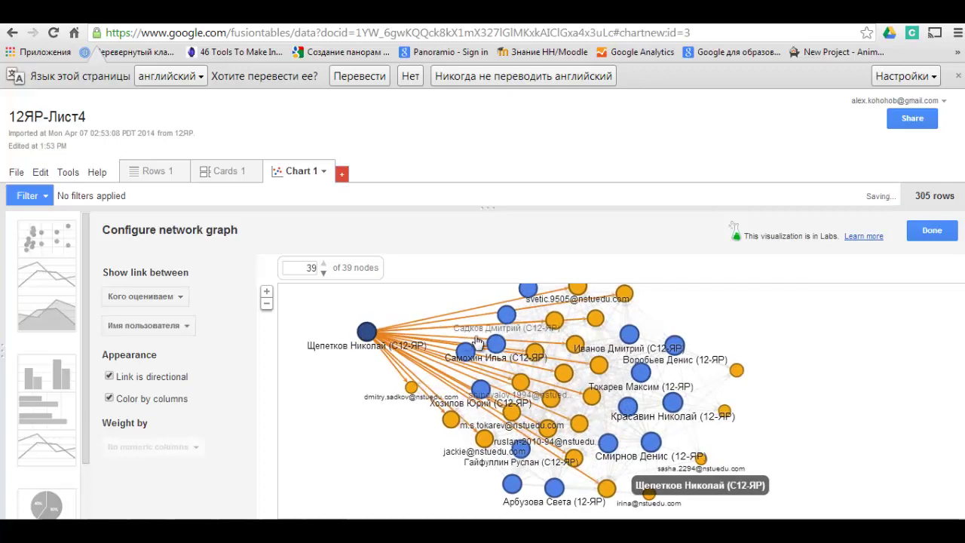
{"action": "left_click", "coordinate": [507, 314]}
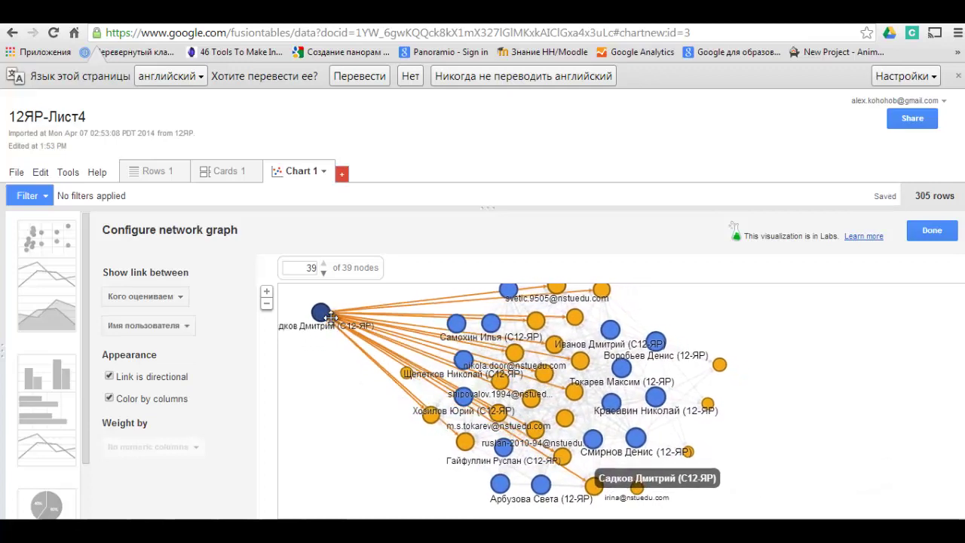
{"action": "left_click", "coordinate": [325, 312]}
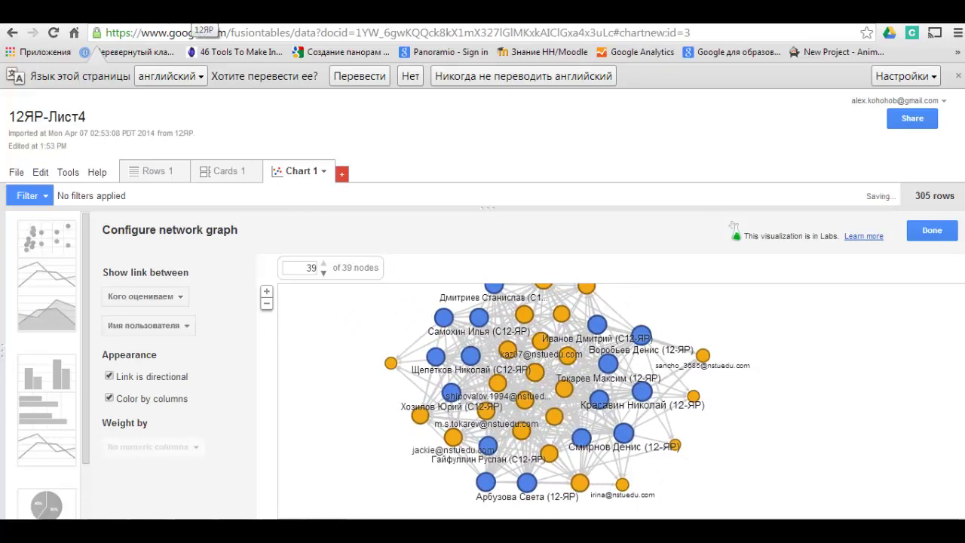
Step: Switch to the 12ЯР spreadsheet and create a pivot table report from the "Ответы на форму" data
{"action": "left_click", "coordinate": [197, 16]}
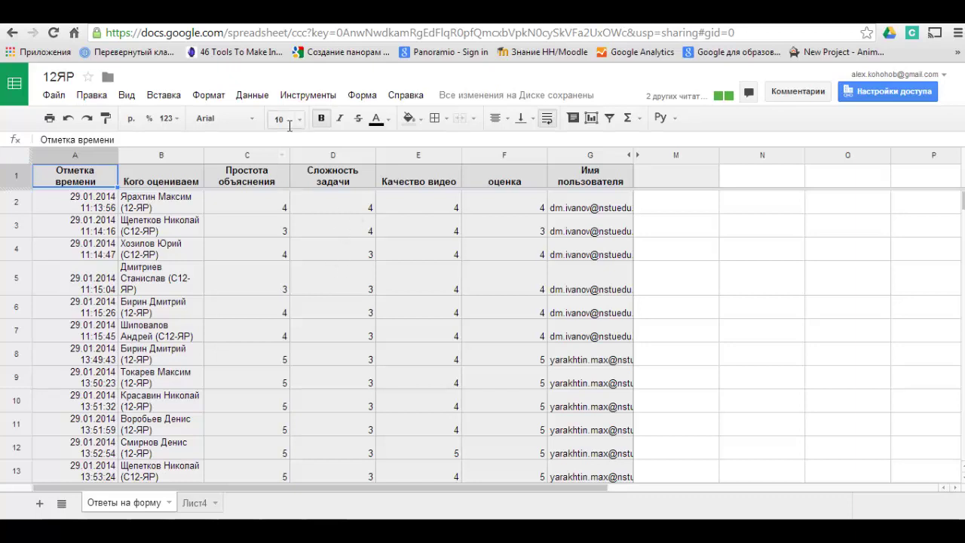
{"action": "left_click", "coordinate": [251, 101]}
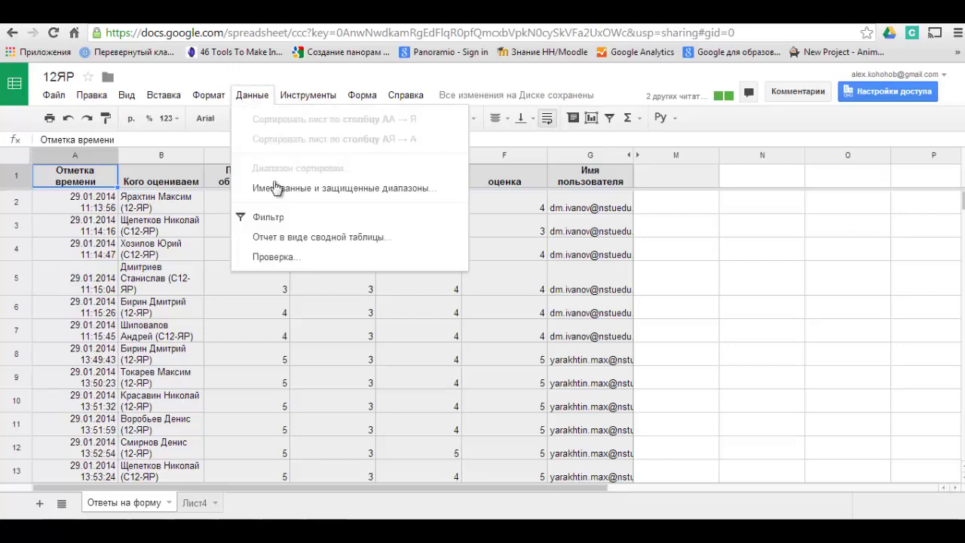
{"action": "left_click", "coordinate": [294, 240]}
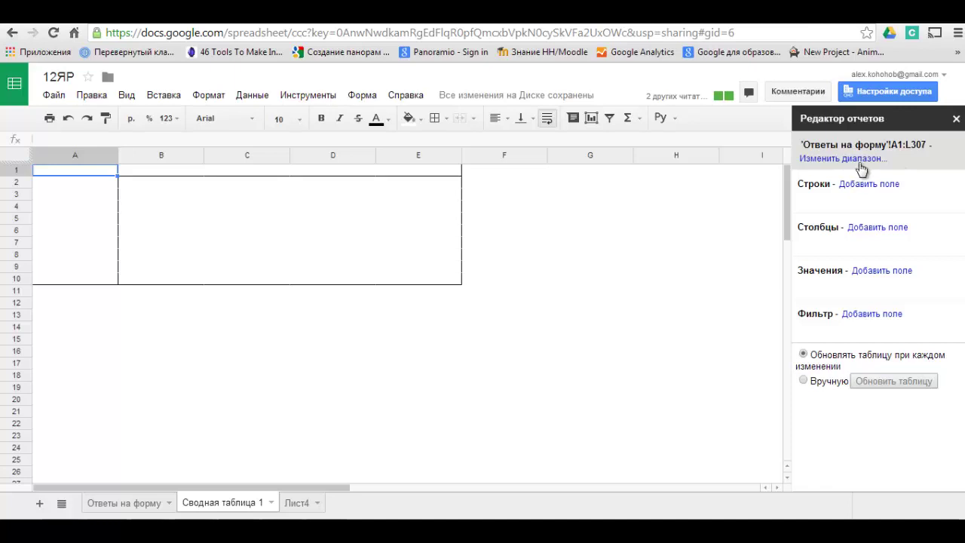
Step: Group the pivot table rows by "Кого оцениваем" and widen column A so each name fits on one line
{"action": "left_click", "coordinate": [867, 185]}
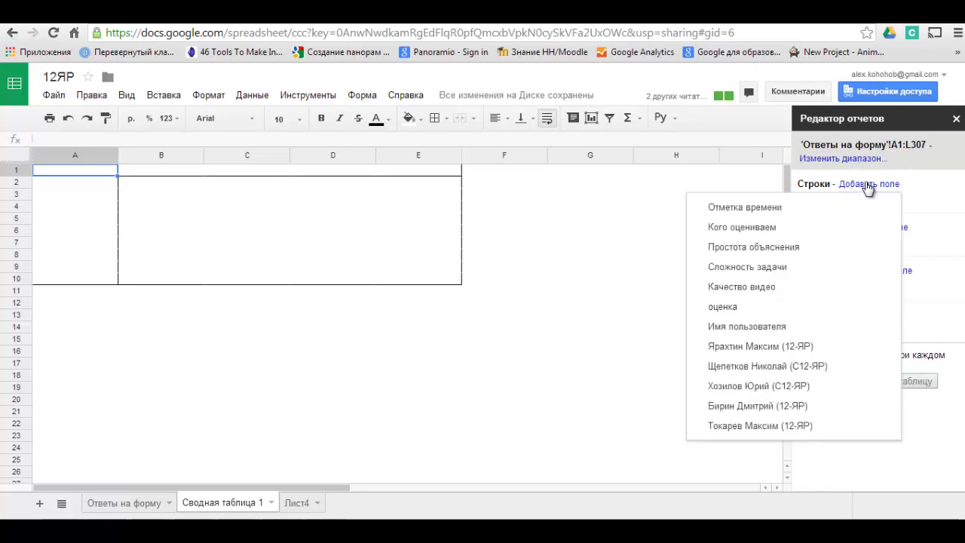
{"action": "left_click", "coordinate": [761, 228]}
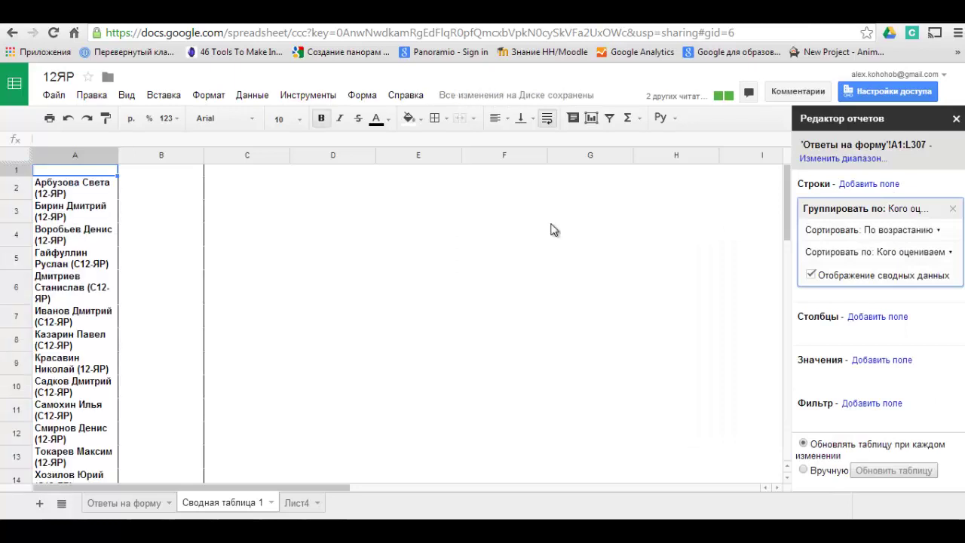
{"action": "left_click_drag", "start_coordinate": [117, 155], "coordinate": [184, 155]}
Step: Add "оценка" as the pivot table's value field and summarize it by AVERAGE
{"action": "left_click", "coordinate": [206, 157]}
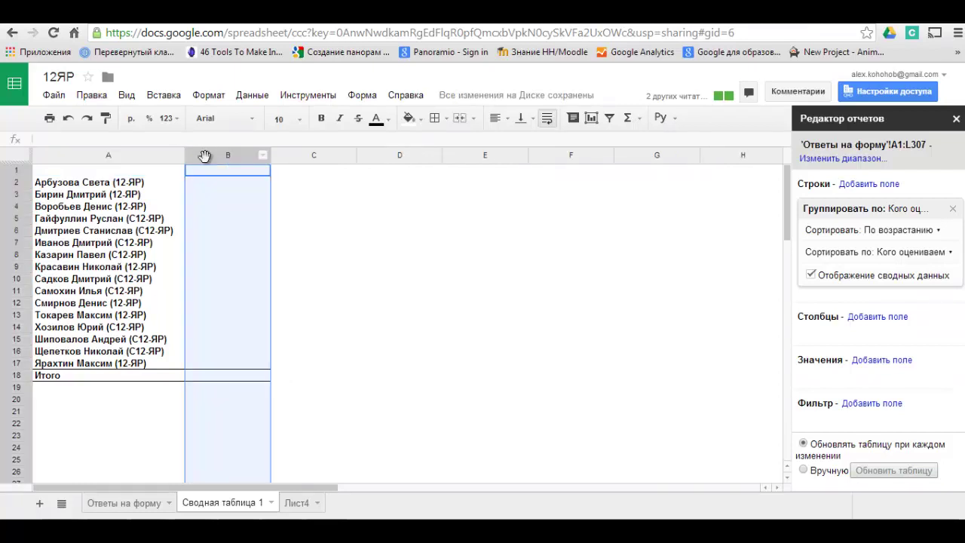
{"action": "left_click", "coordinate": [873, 362]}
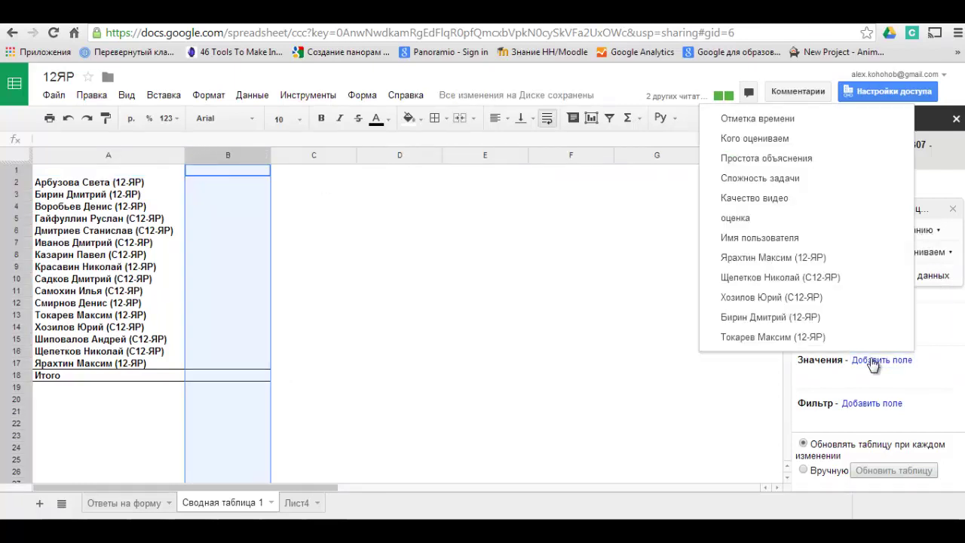
{"action": "left_click", "coordinate": [751, 221]}
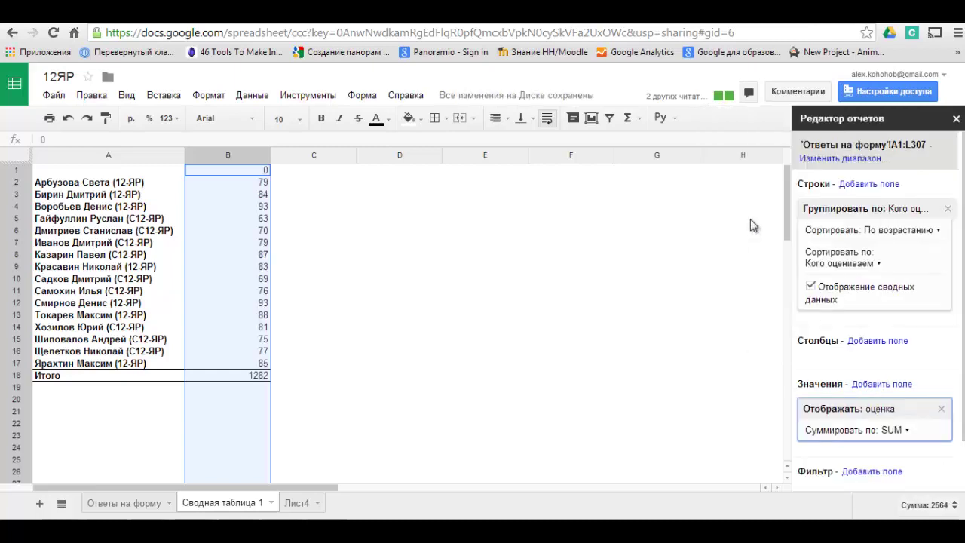
{"action": "left_click", "coordinate": [907, 431]}
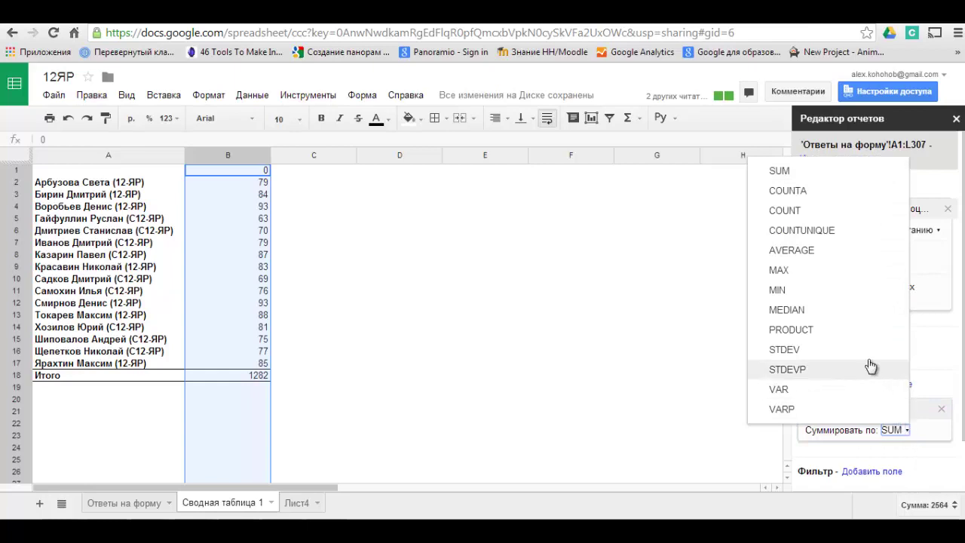
{"action": "left_click", "coordinate": [792, 251]}
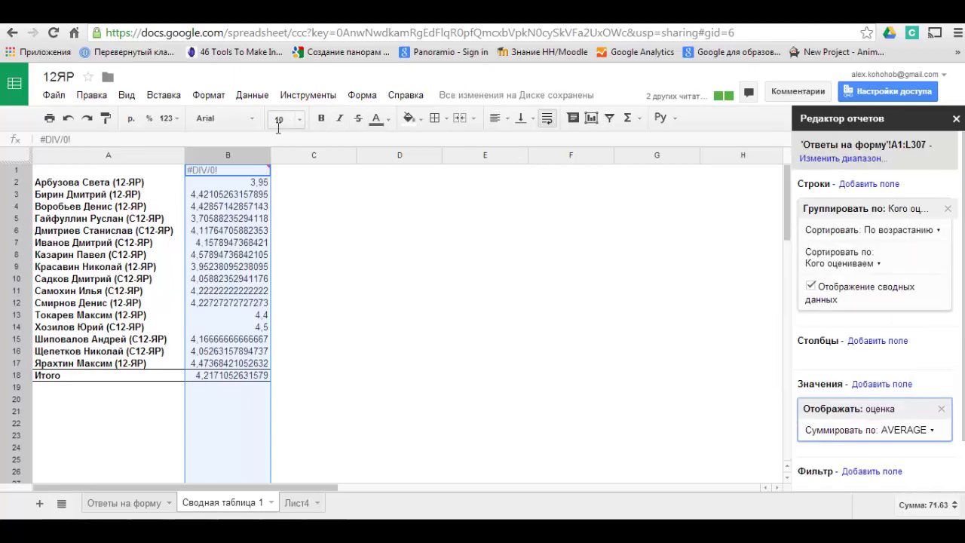
Step: Format column B as rounded whole numbers, and check the highest averages and the error note in cell B1
{"action": "left_click", "coordinate": [167, 118]}
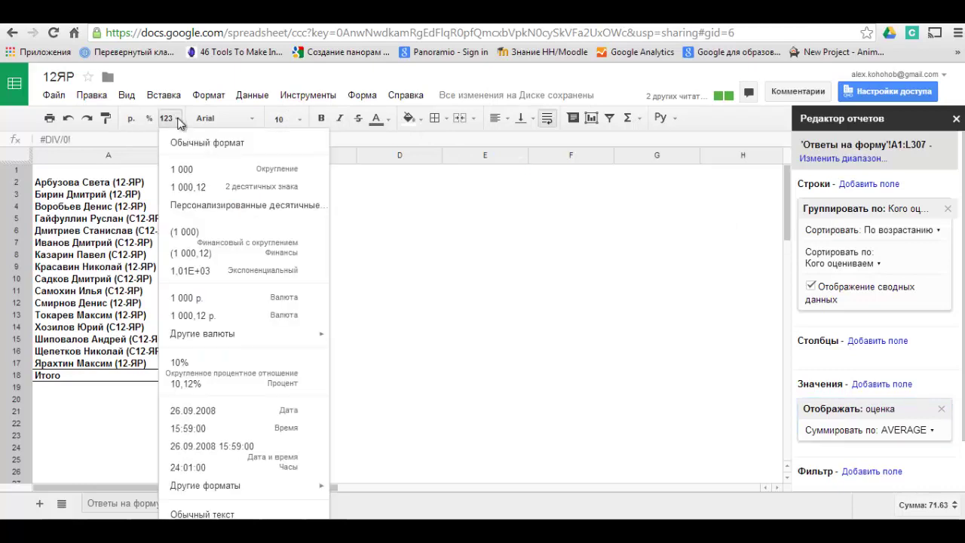
{"action": "left_click", "coordinate": [287, 175]}
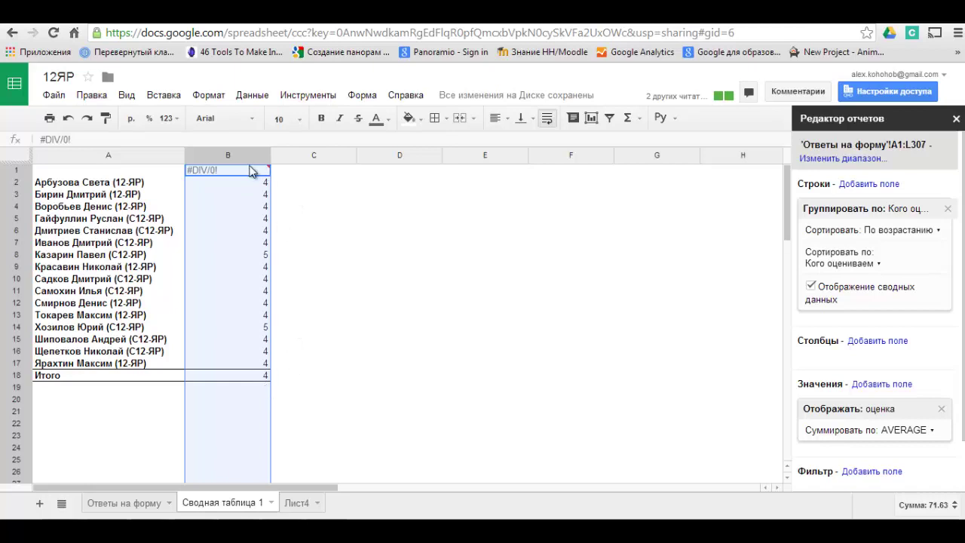
{"action": "mouse_move", "coordinate": [250, 171]}
{"action": "left_click", "coordinate": [264, 328]}
{"action": "left_click", "coordinate": [265, 256]}
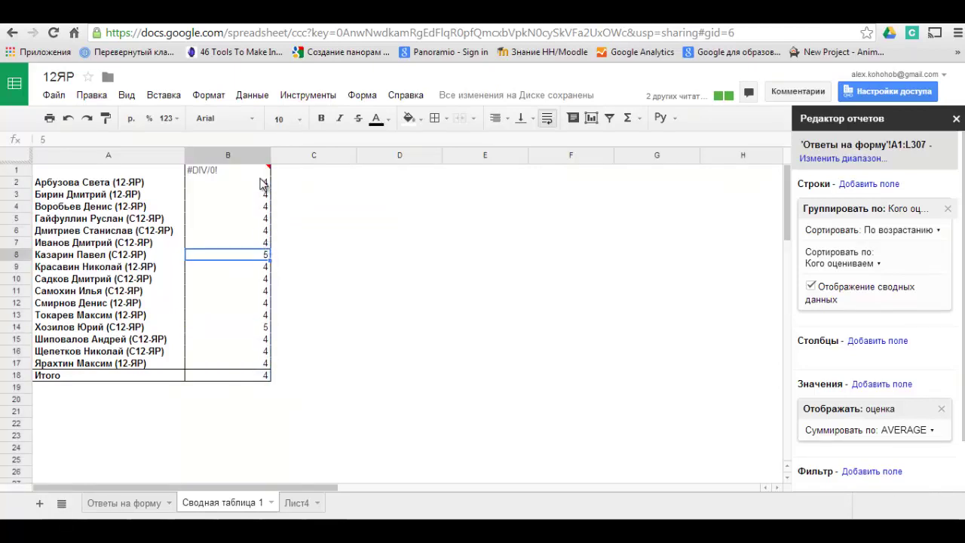
{"action": "mouse_move", "coordinate": [250, 176]}
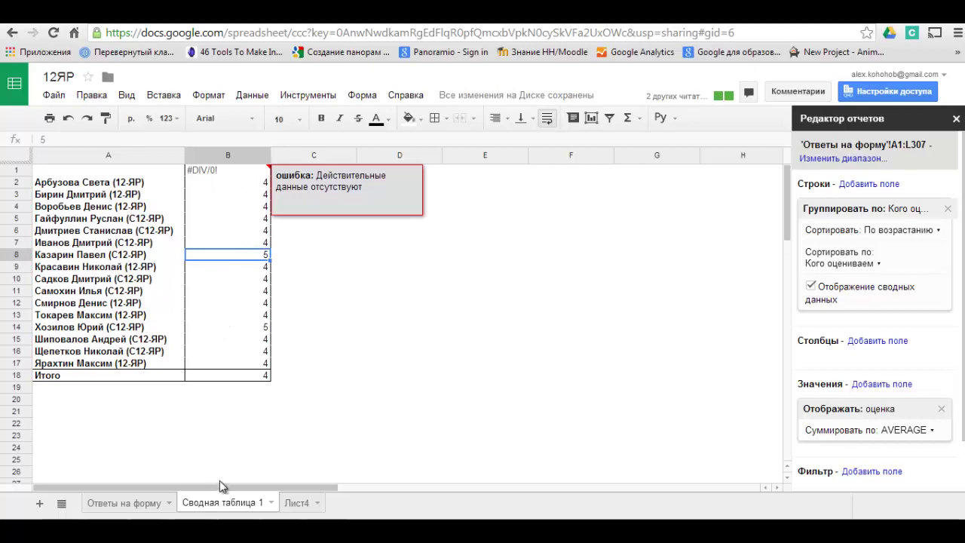
{"action": "left_click", "coordinate": [54, 95]}
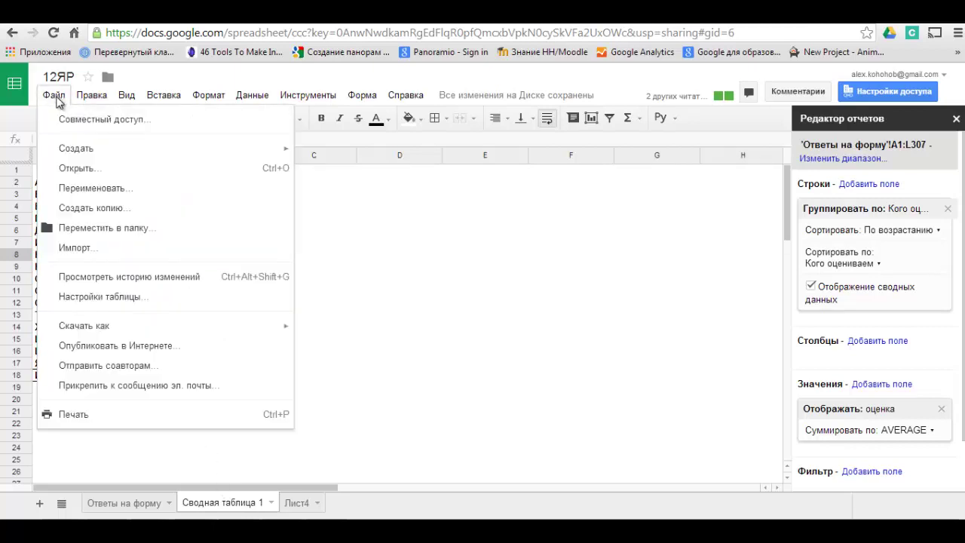
{"action": "left_click", "coordinate": [57, 98]}
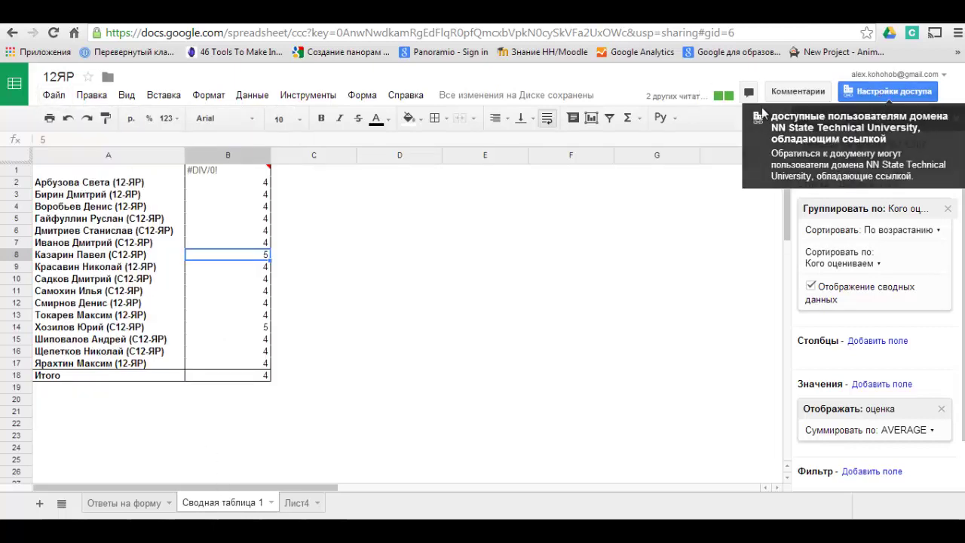